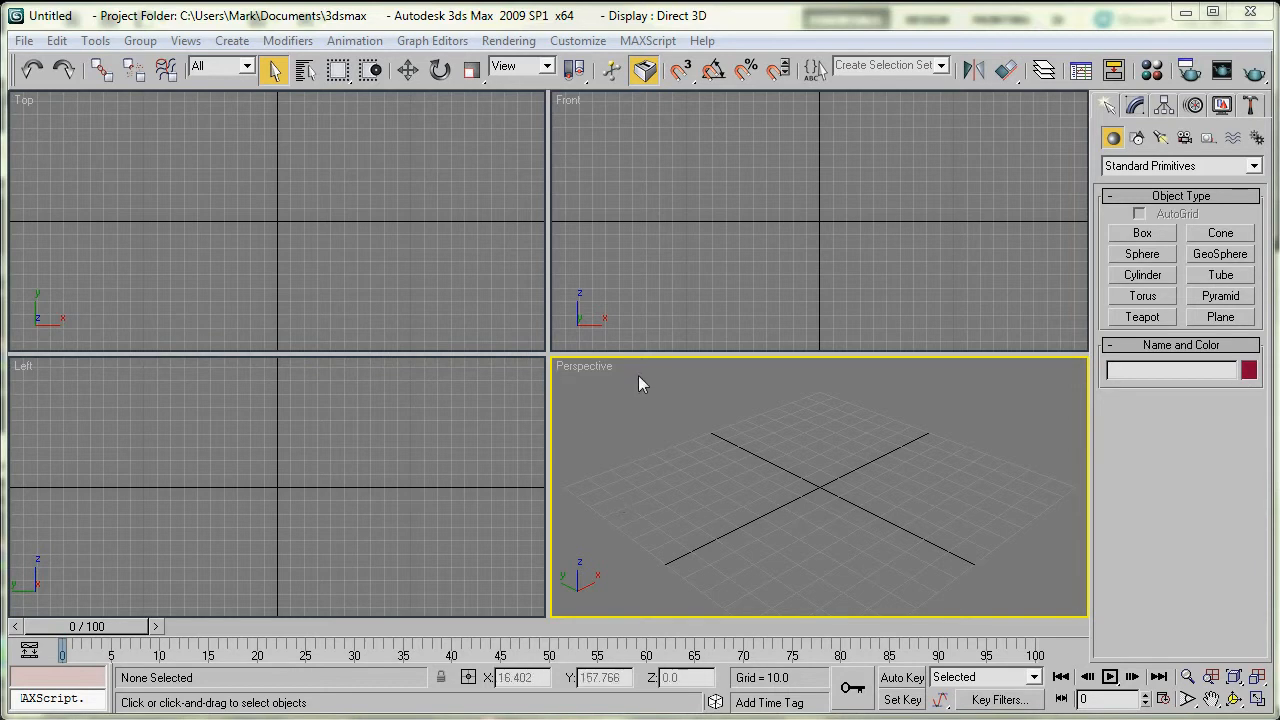
# - Open the recent scene UVW-mapped07.max from the Norway folder and continue without locating its missing external files
pyautogui.click(24, 41)
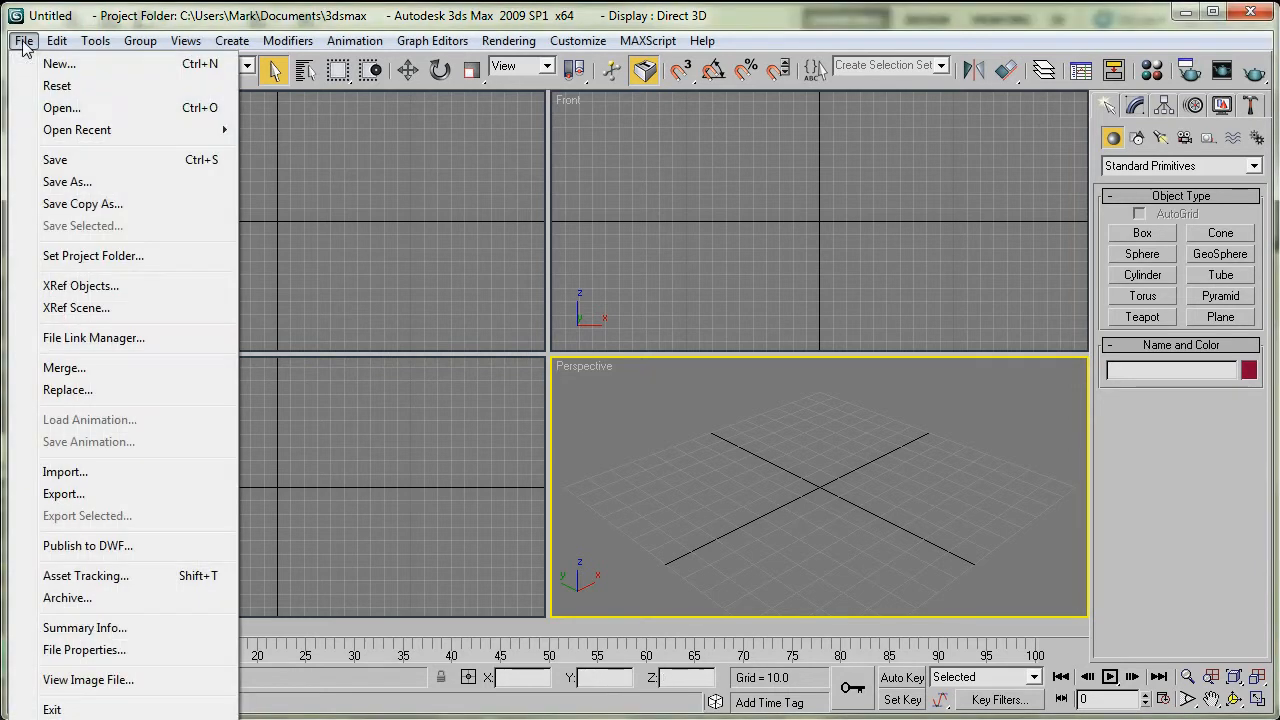
pyautogui.moveTo(62, 130)
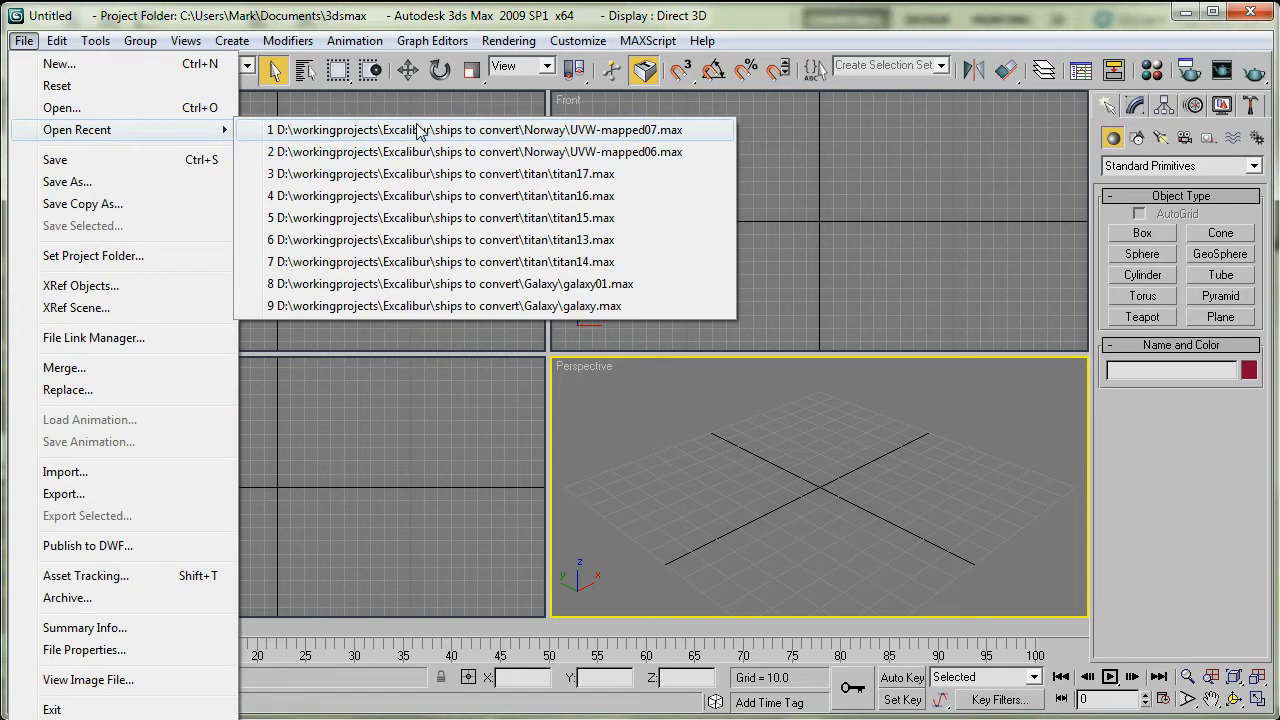
pyautogui.click(425, 130)
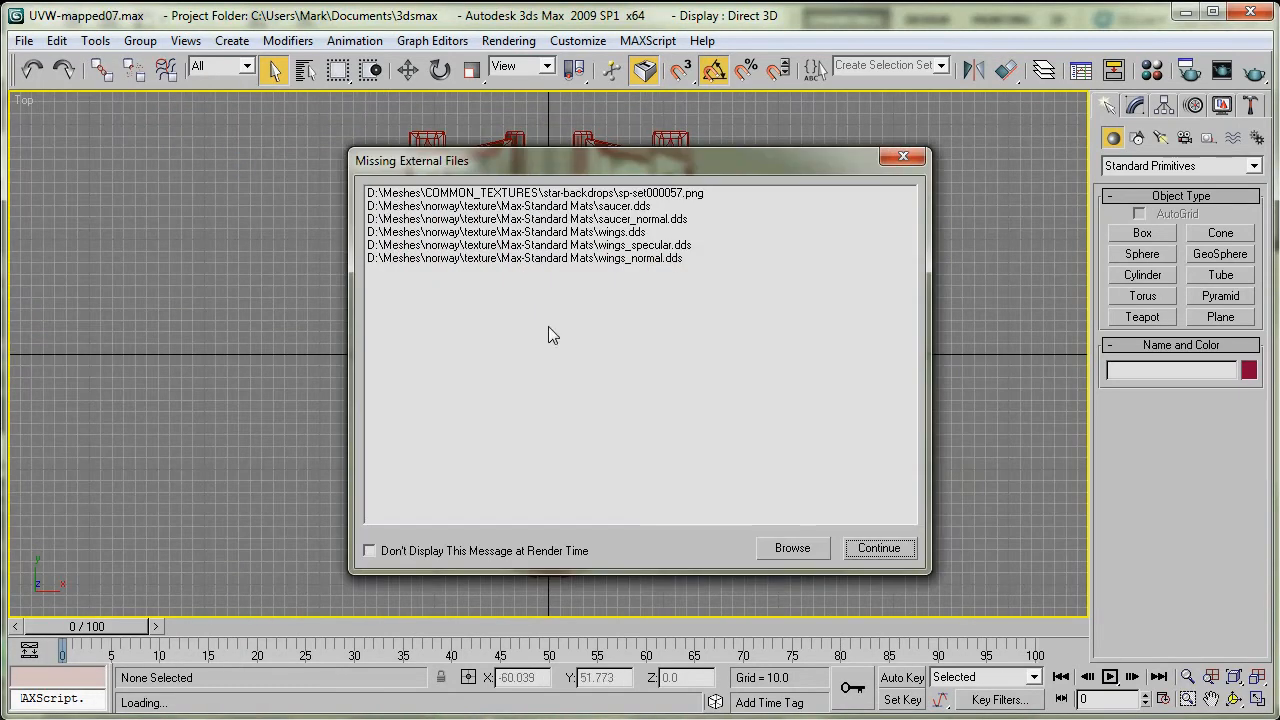
pyautogui.click(893, 555)
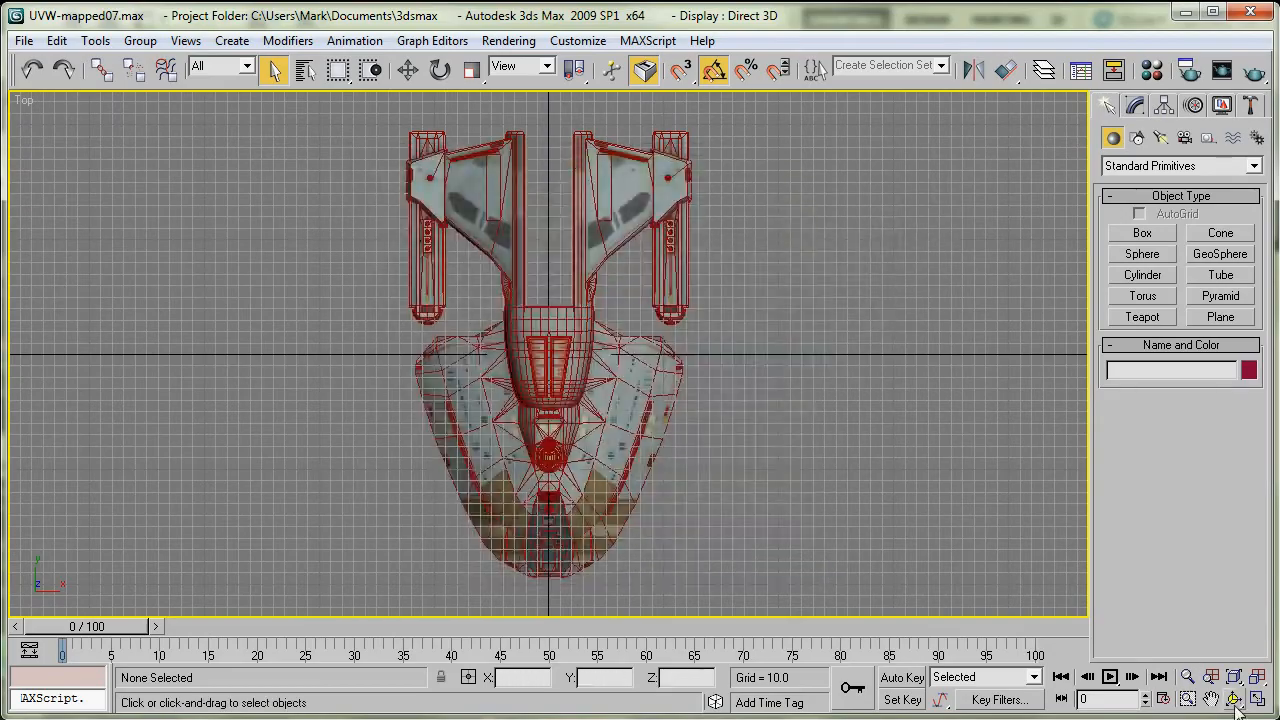
# - Examine the textured ship from an angled view and check the Saucer and Wings sub-materials of its Multi/Sub-Object material
pyautogui.click(1234, 699)
pyautogui.moveTo(863, 477); pyautogui.dragTo(438, 272)
pyautogui.press('m')
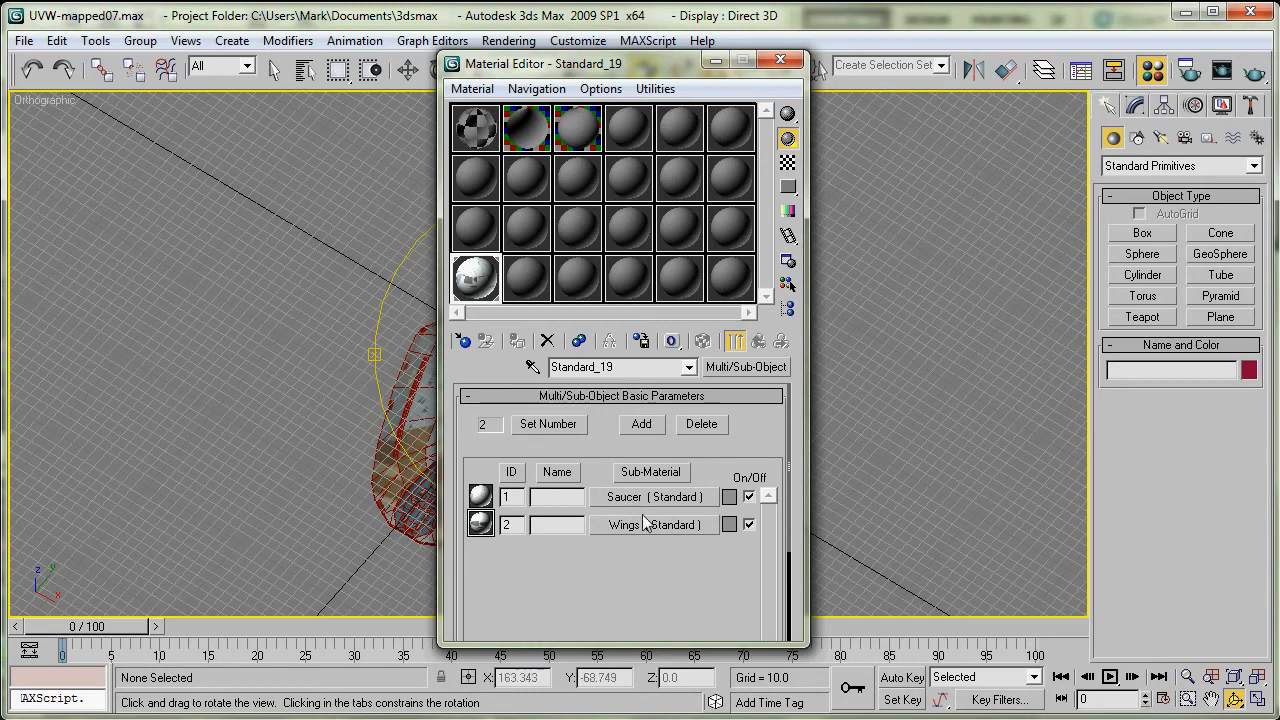
pyautogui.click(780, 60)
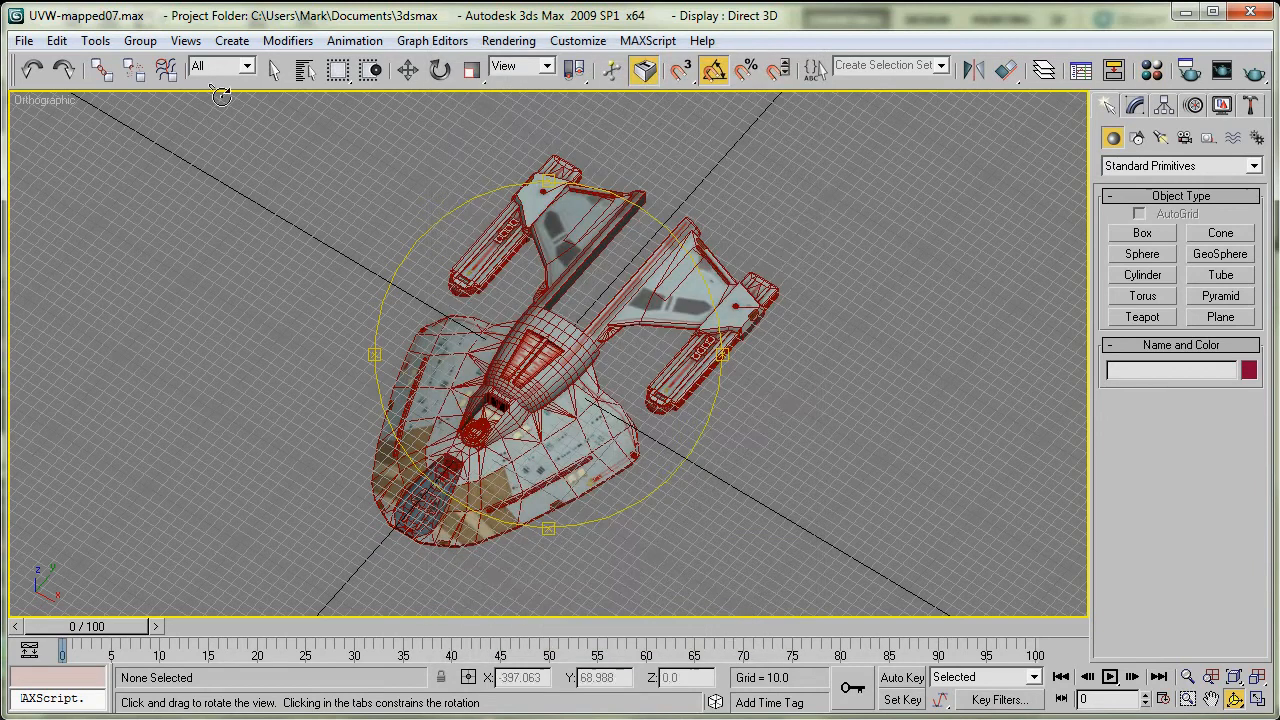
# - Export the ship model in OBJ format as norway to the !! Excalibur stuff folder, keeping the current export options
pyautogui.click(23, 41)
pyautogui.click(40, 491)
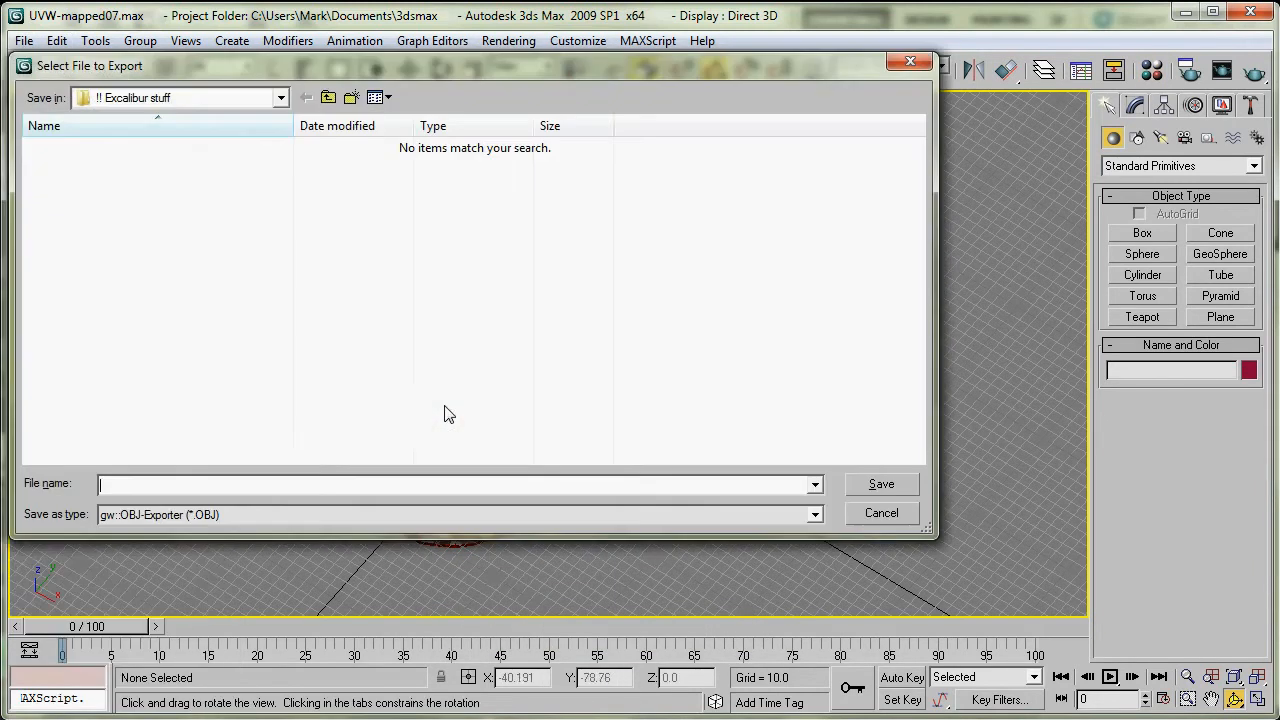
pyautogui.write('norway')
pyautogui.click(878, 484)
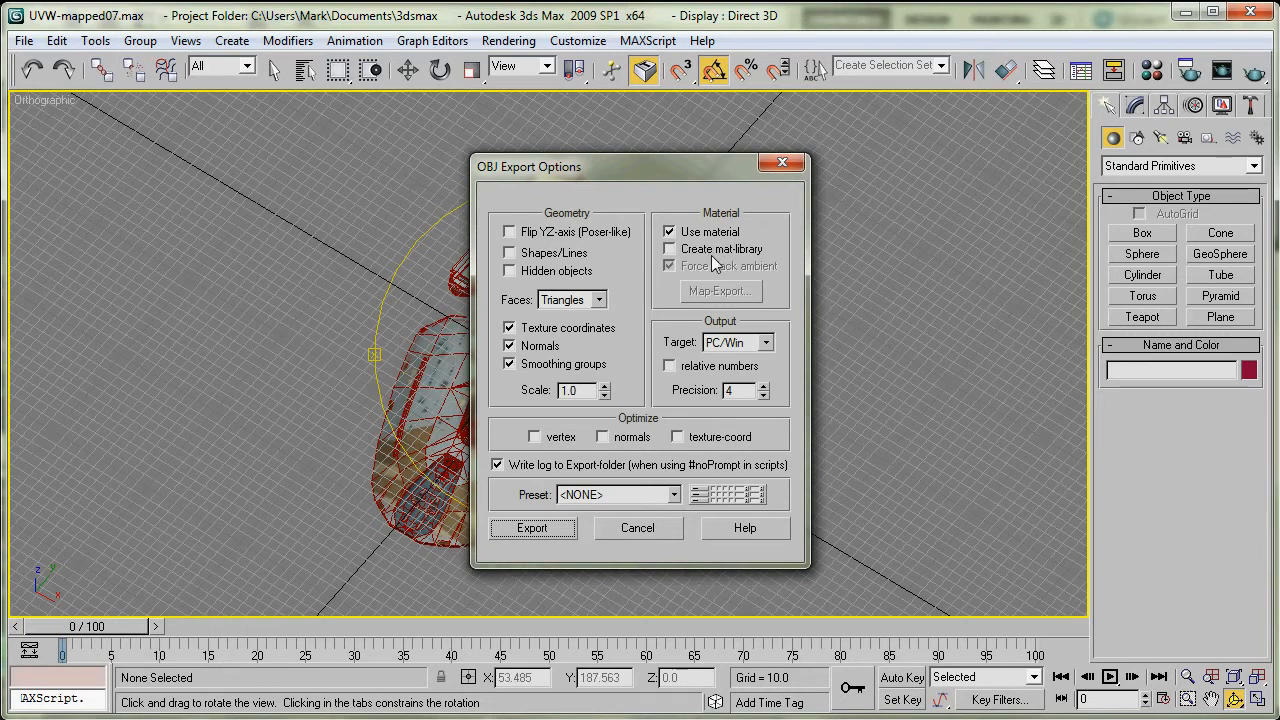
pyautogui.click(530, 530)
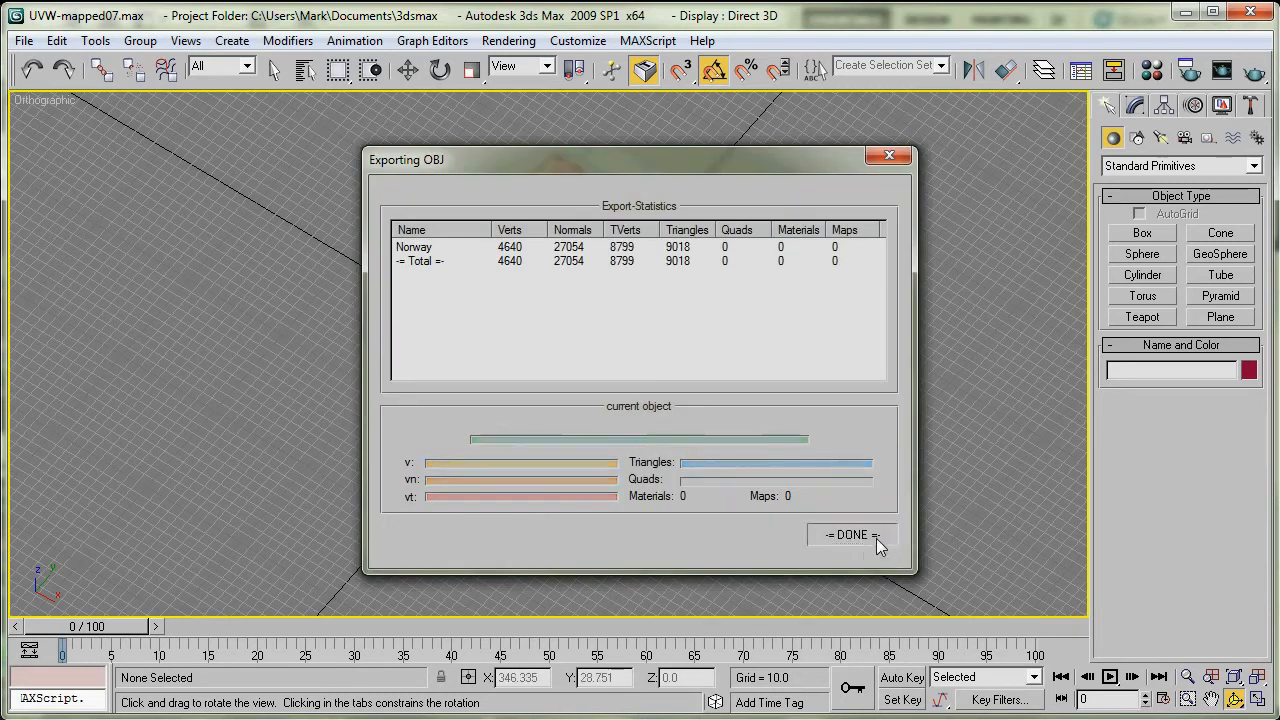
pyautogui.click(876, 538)
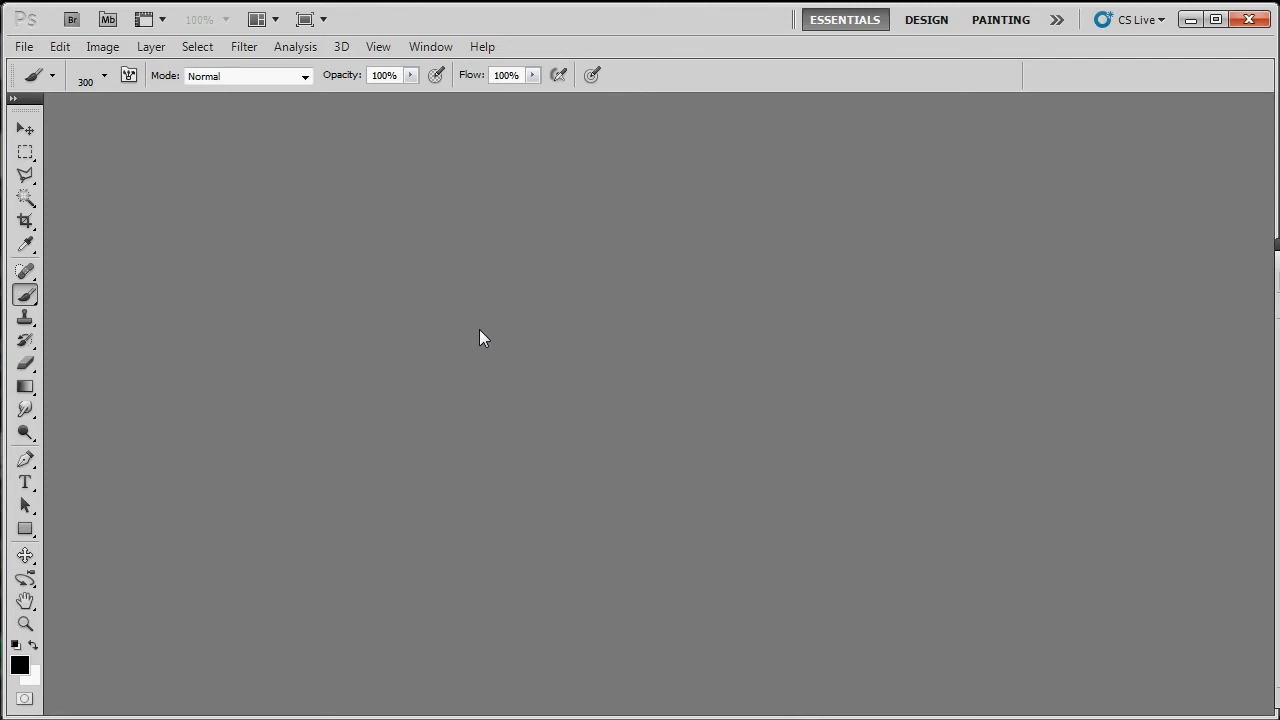
# - Switch to Photoshop and create a new 1100 by 550 pixel RGB document with a white background
pyautogui.click(23, 46)
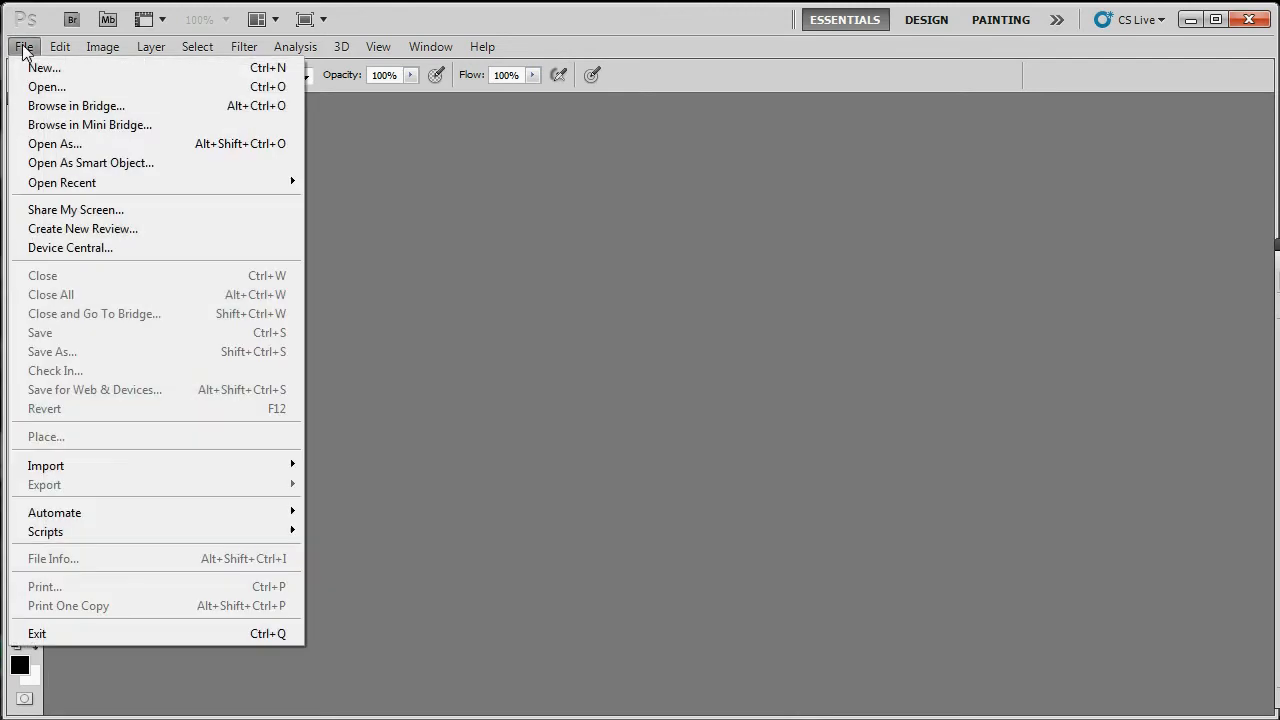
pyautogui.click(40, 68)
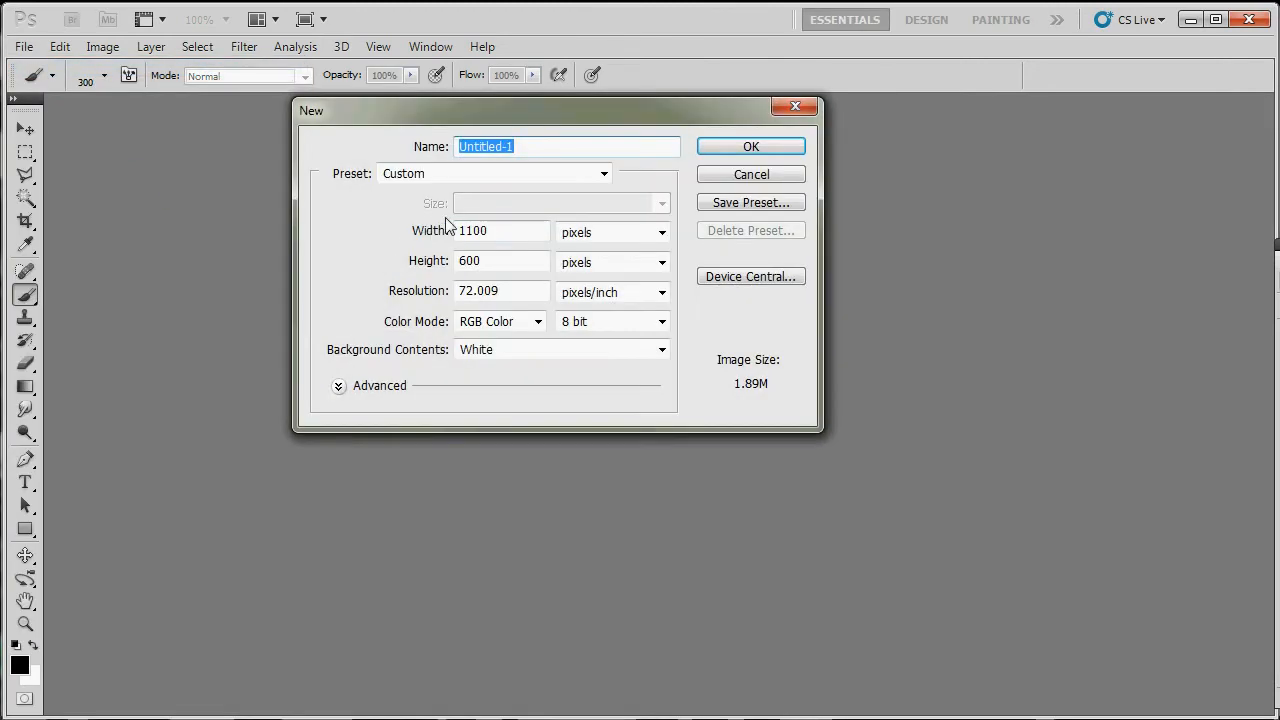
pyautogui.doubleClick(511, 264)
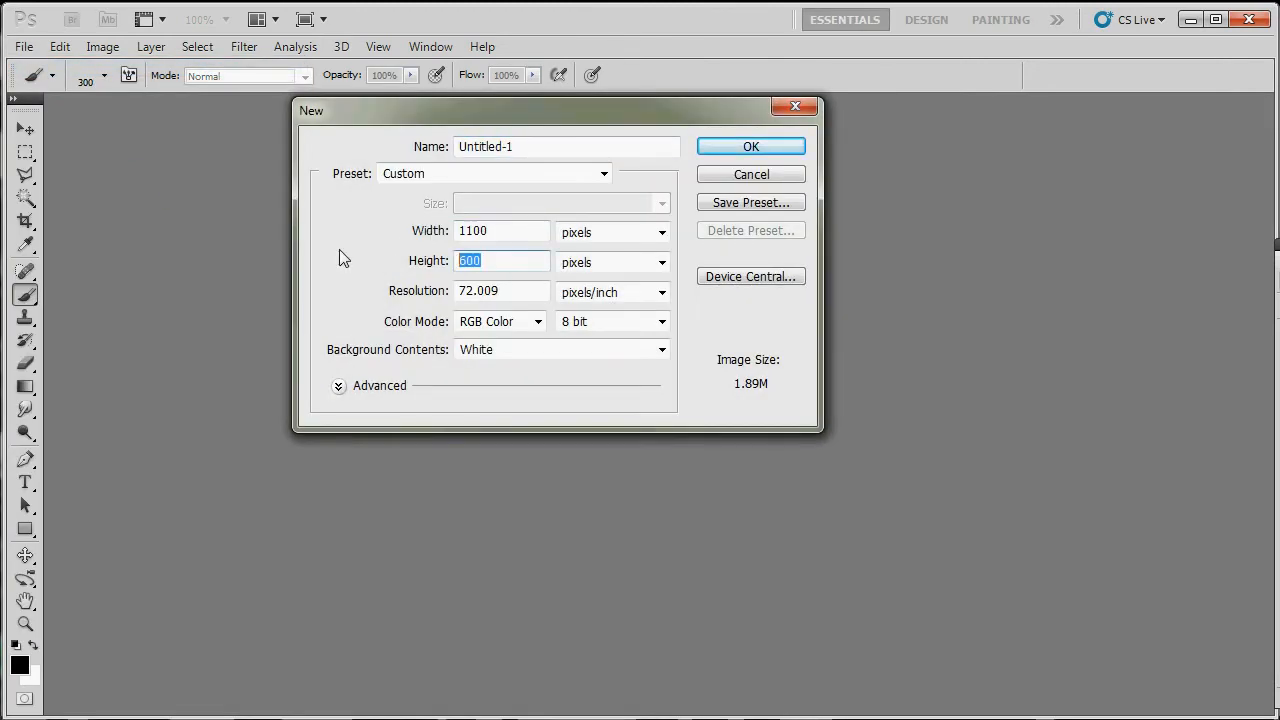
pyautogui.write('550')
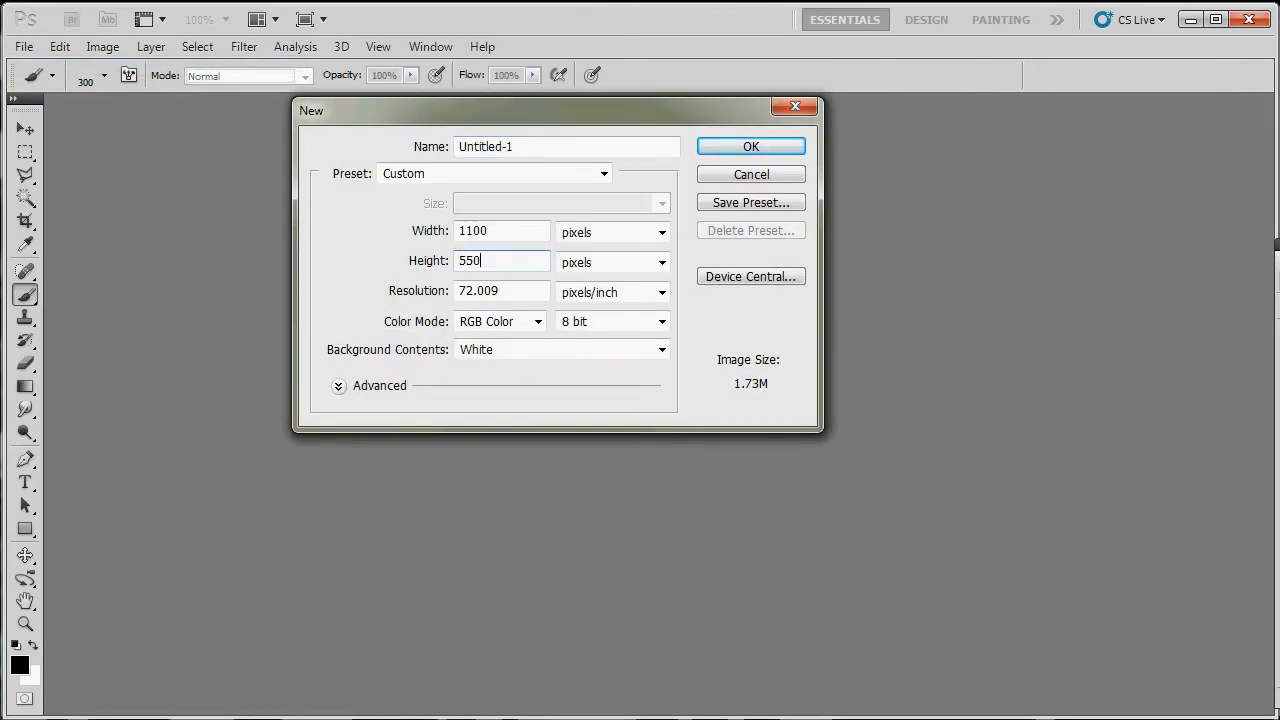
pyautogui.click(785, 147)
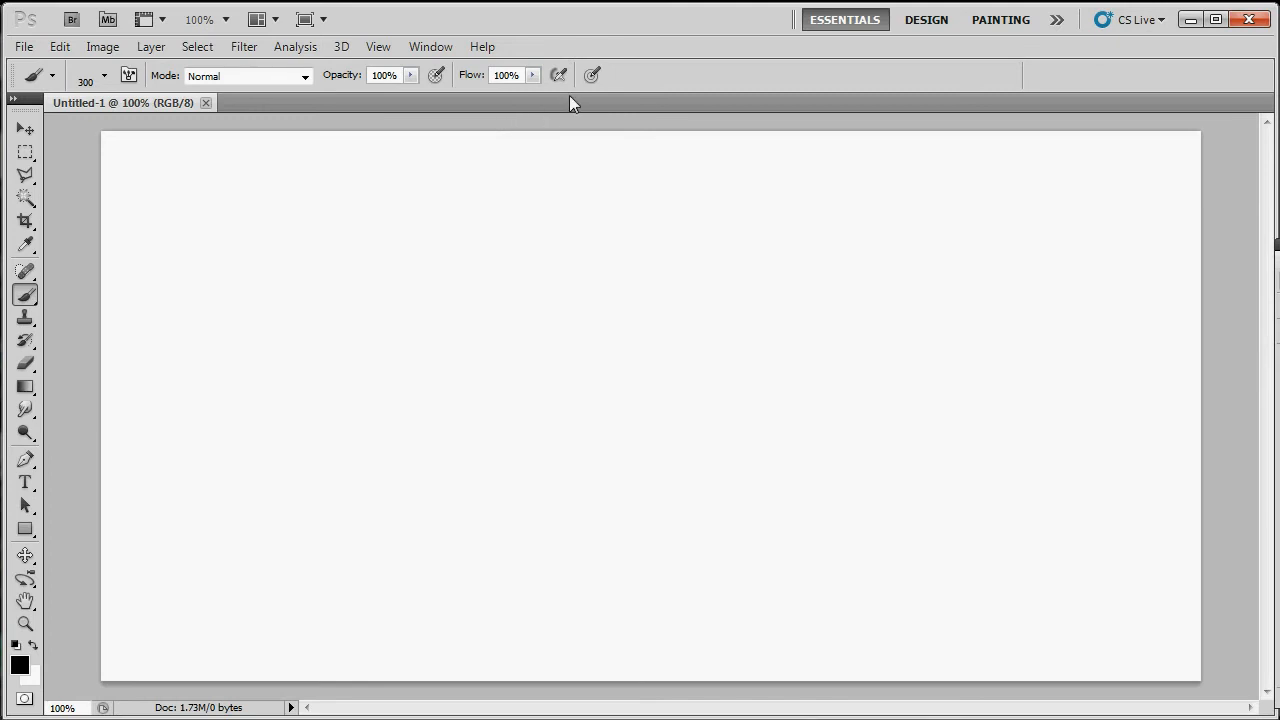
# - Add a new 3D layer to the document from the file norway.obj
pyautogui.click(341, 48)
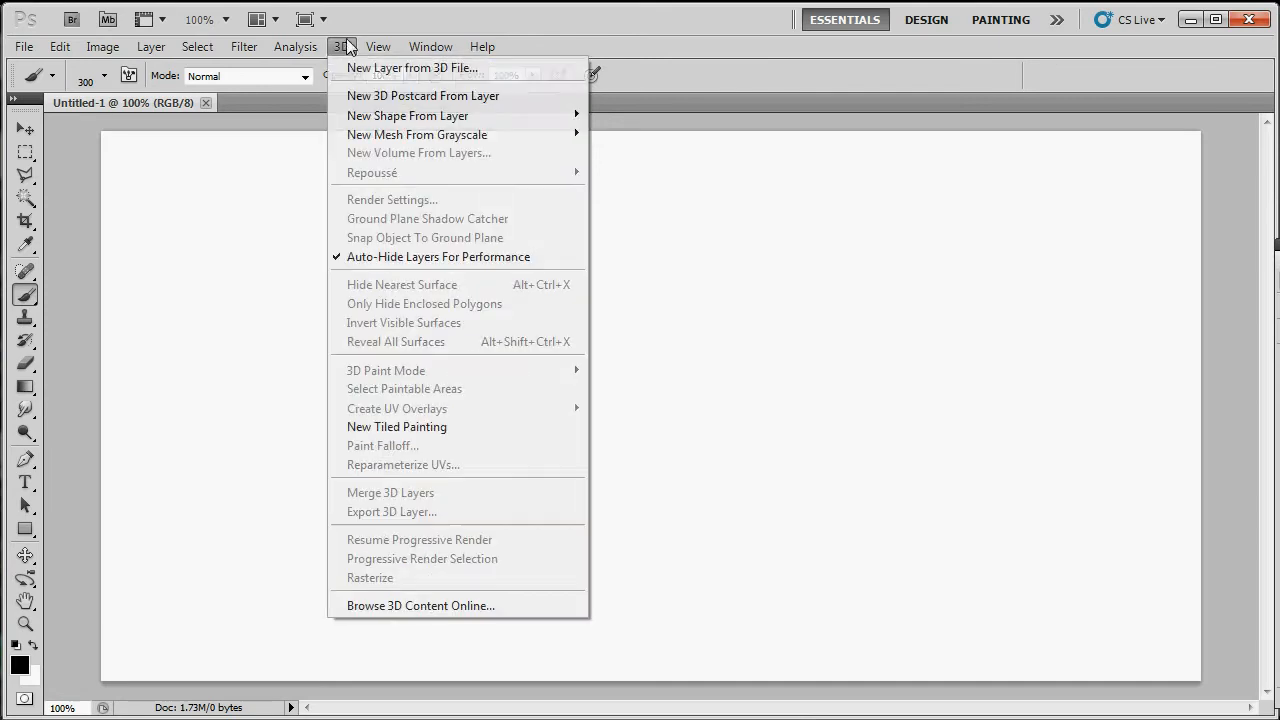
pyautogui.click(356, 74)
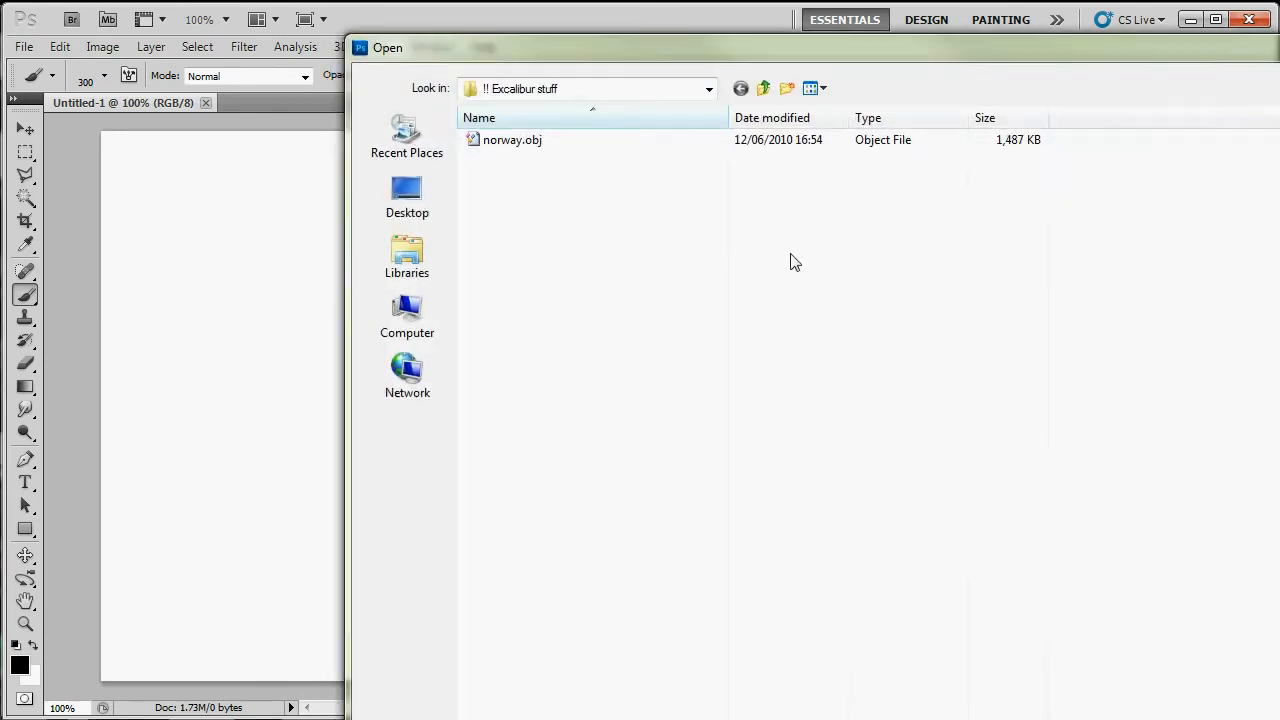
pyautogui.click(526, 145)
pyautogui.doubleClick(518, 144)
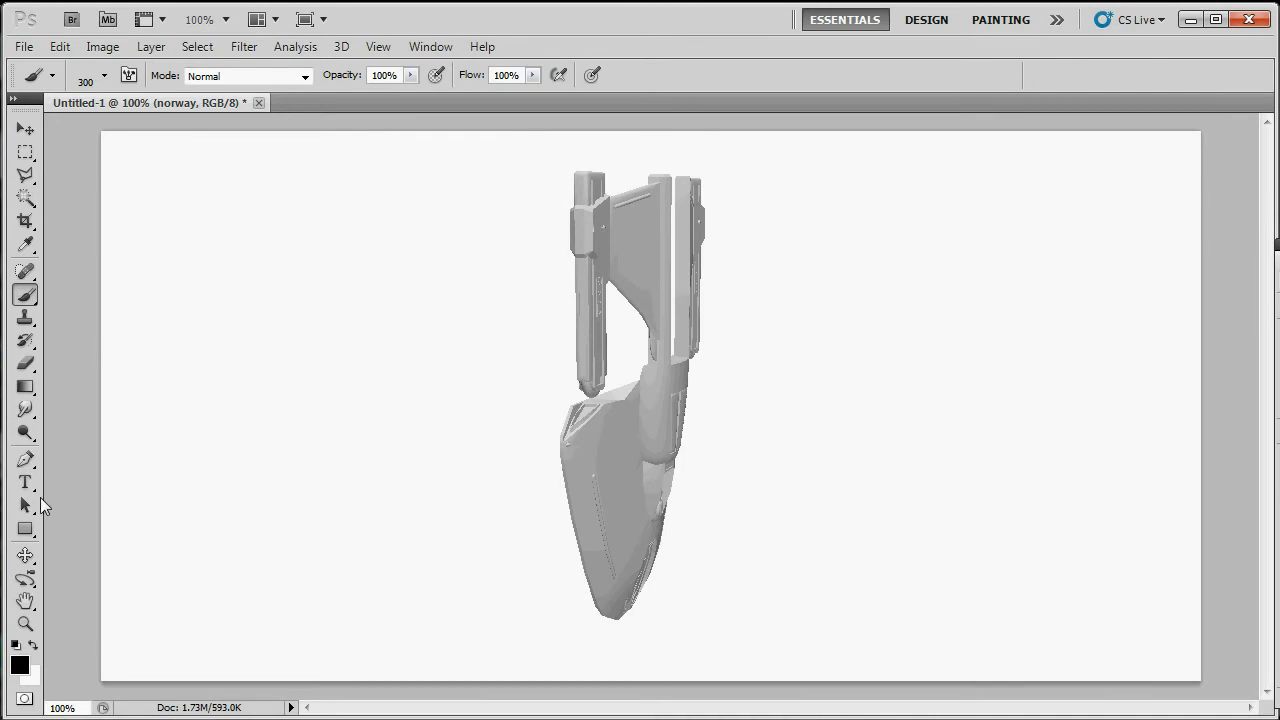
# - Rotate the 3D camera to show the ship symmetrically from above and in front
pyautogui.click(25, 579)
pyautogui.moveTo(655, 425); pyautogui.dragTo(786, 512)
pyautogui.moveTo(583, 452); pyautogui.dragTo(715, 445)
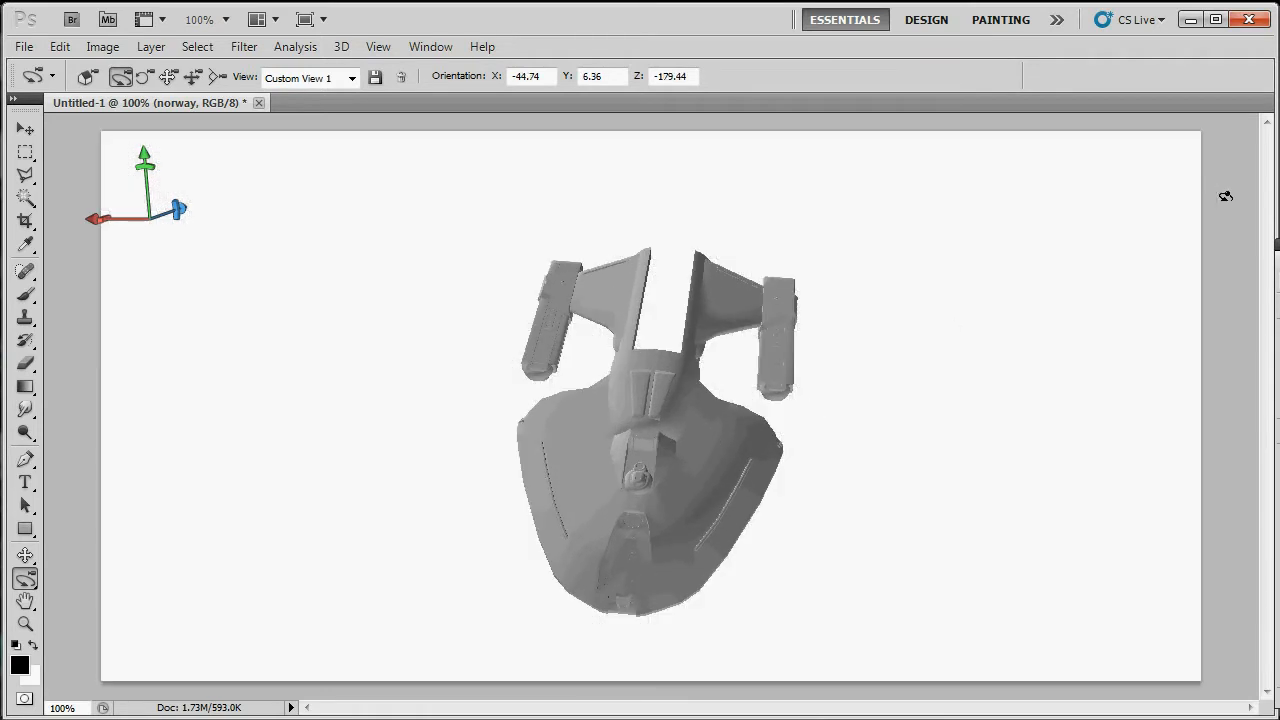
# - Review the norway layer's diffuse textures and look over the available 3D object and 3D camera tools
pyautogui.moveTo(1279, 238); pyautogui.dragTo(1099, 250)
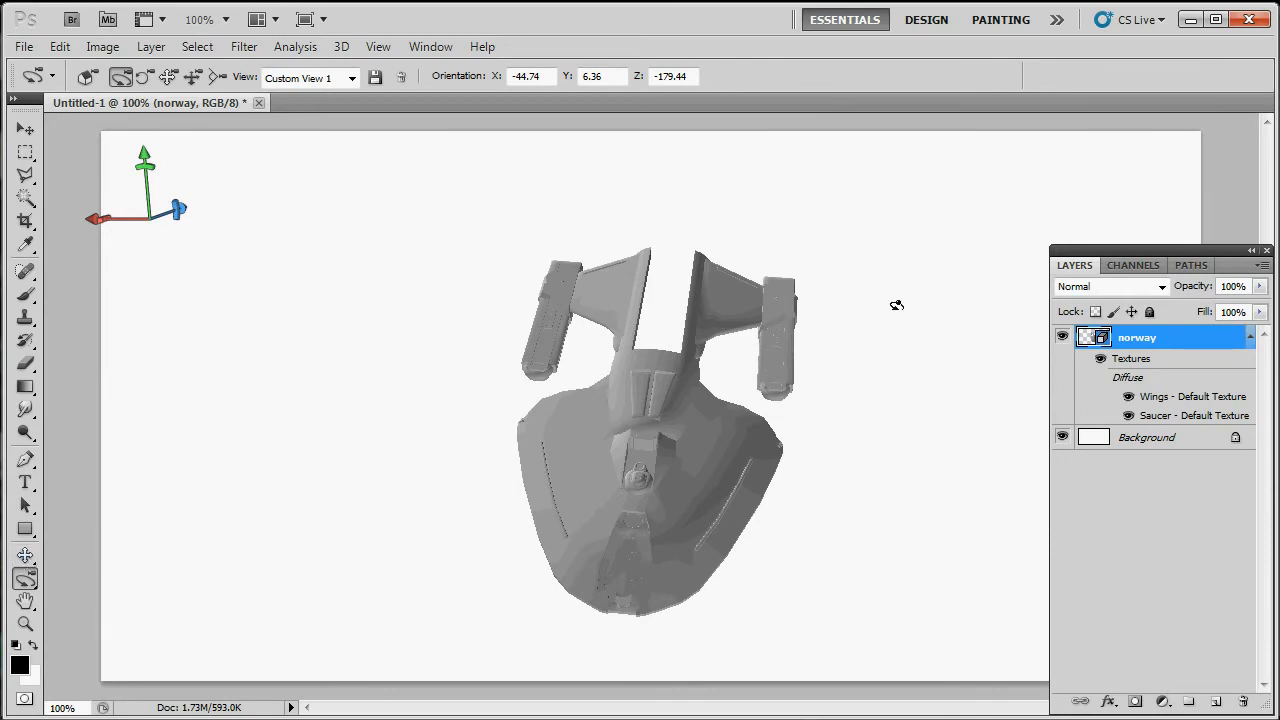
pyautogui.press('F7')
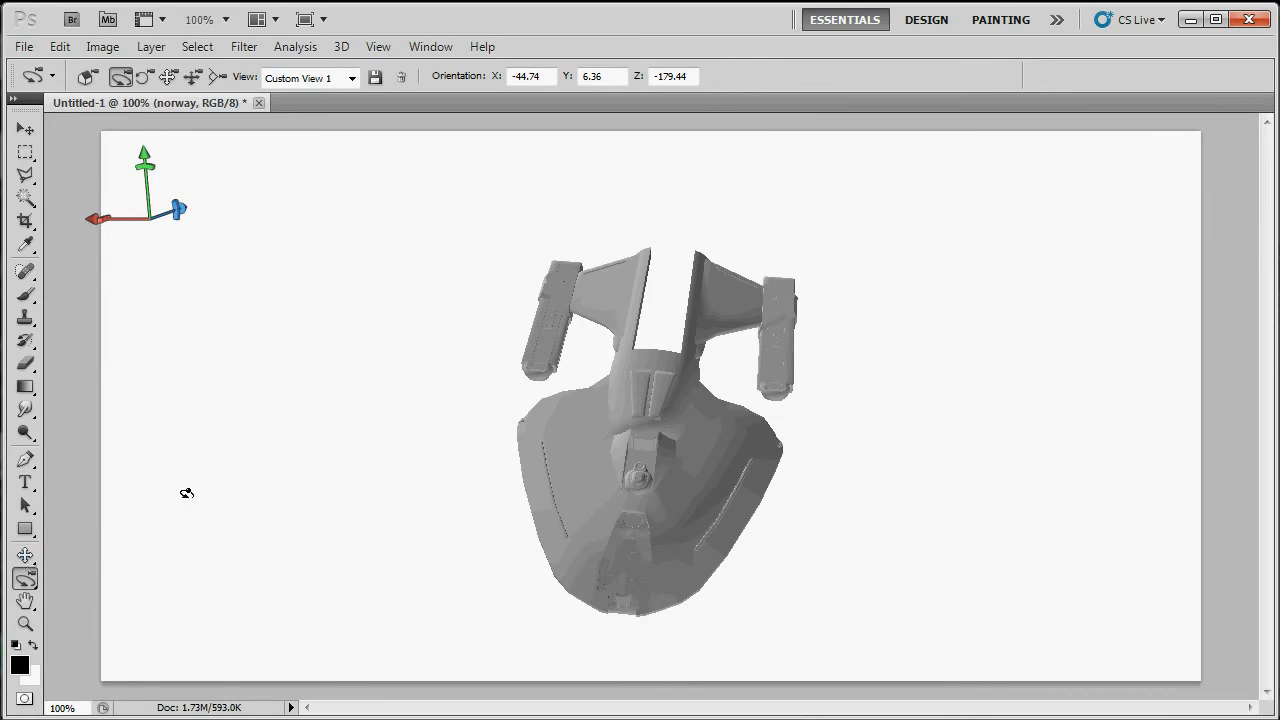
pyautogui.click(25, 556)
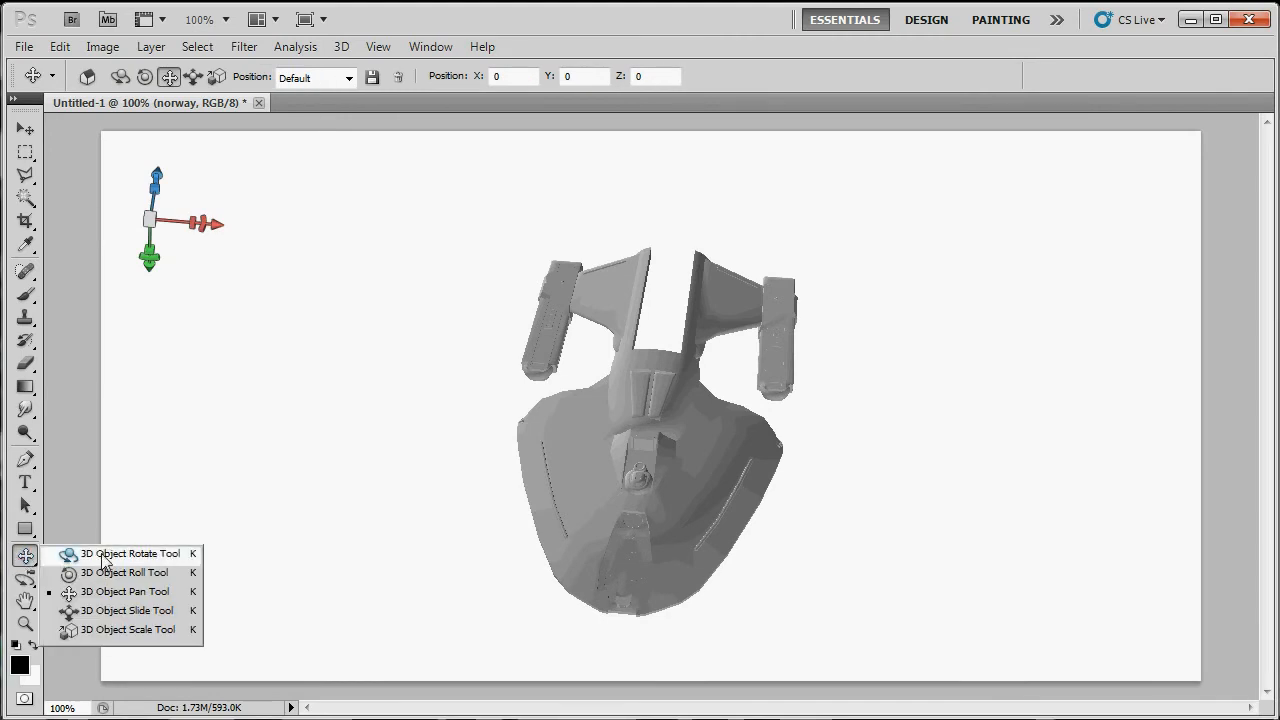
pyautogui.moveTo(25, 578); pyautogui.dragTo(92, 580)
pyautogui.moveTo(25, 555); pyautogui.dragTo(127, 572)
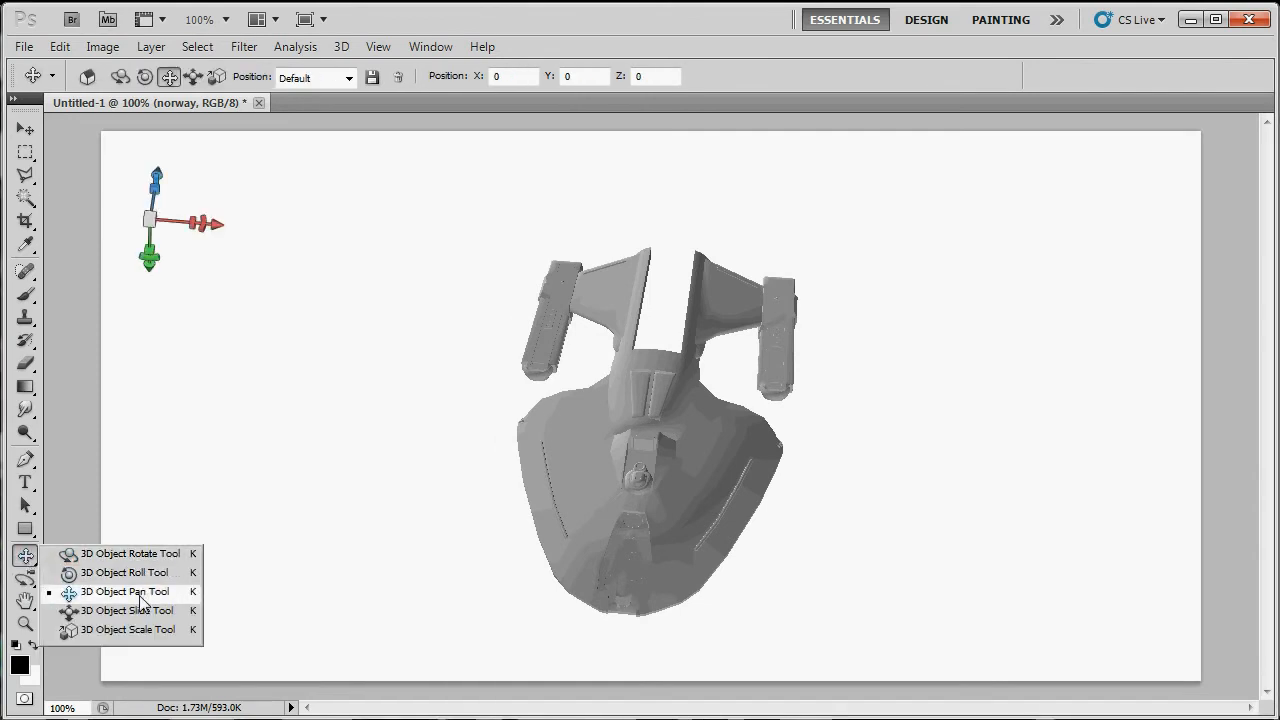
pyautogui.moveTo(25, 578); pyautogui.dragTo(78, 577)
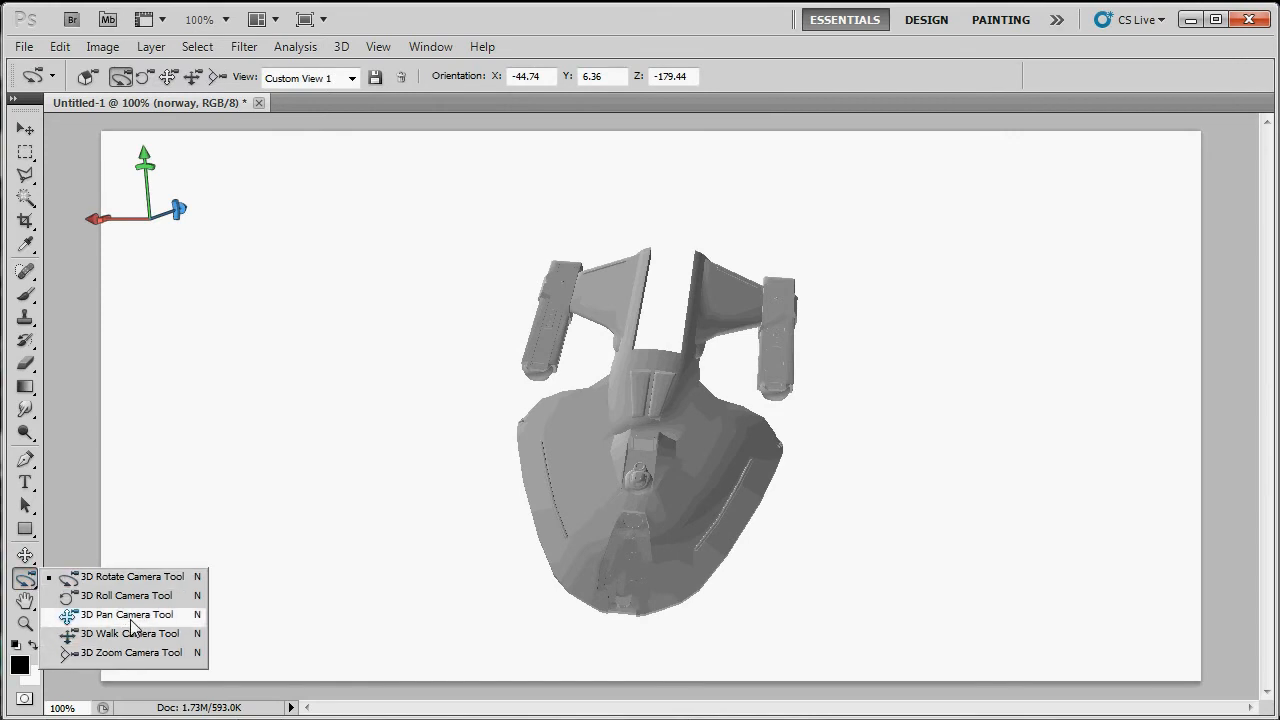
# - Turn the ship with the 3D Object Rotate tool and adjust the viewing angle with the 3D Rotate Camera tool
pyautogui.moveTo(25, 555); pyautogui.dragTo(108, 563)
pyautogui.moveTo(670, 498); pyautogui.dragTo(583, 523)
pyautogui.click(27, 586)
pyautogui.moveTo(673, 497)
pyautogui.mouseDown()
pyautogui.moveTo(650, 497)
pyautogui.moveTo(686, 496)
pyautogui.mouseUp()
pyautogui.moveTo(314, 374); pyautogui.dragTo(200, 450)
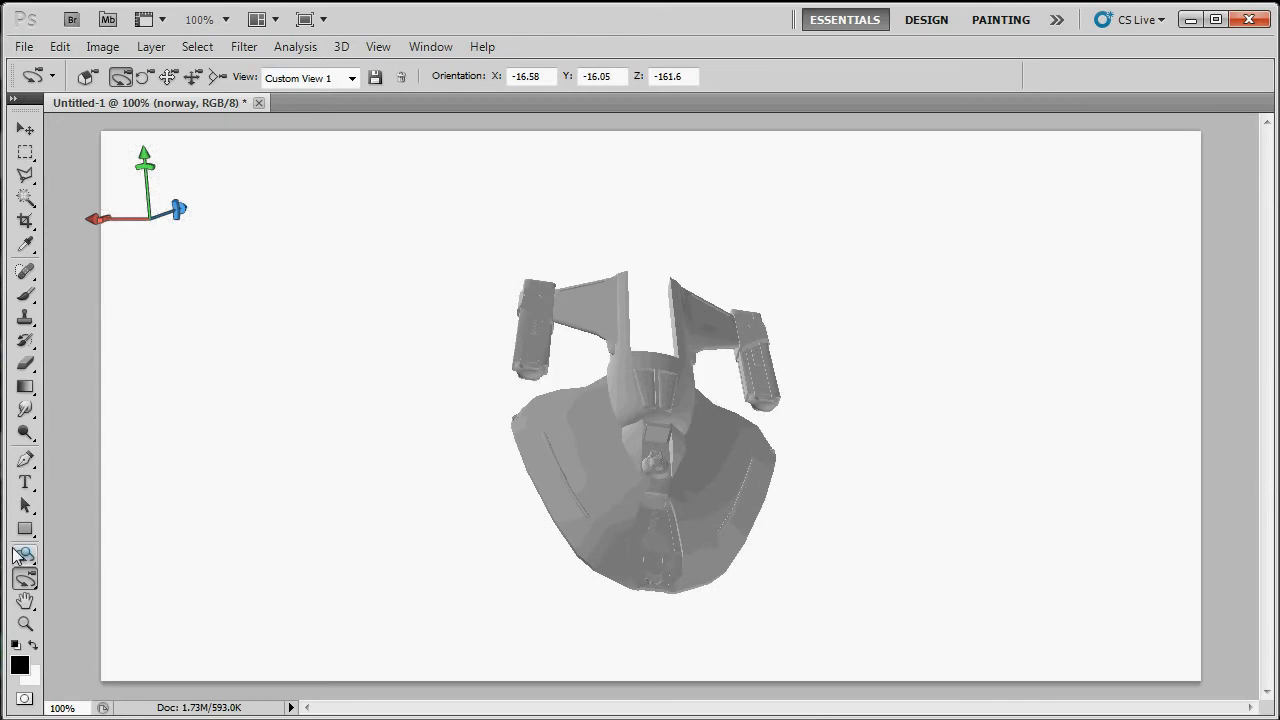
# - Shift the ship slightly on the canvas with the 3D Object Pan tool
pyautogui.click(20, 553)
pyautogui.click(126, 592)
pyautogui.moveTo(640, 445); pyautogui.dragTo(630, 330)
pyautogui.moveTo(838, 388); pyautogui.dragTo(737, 371)
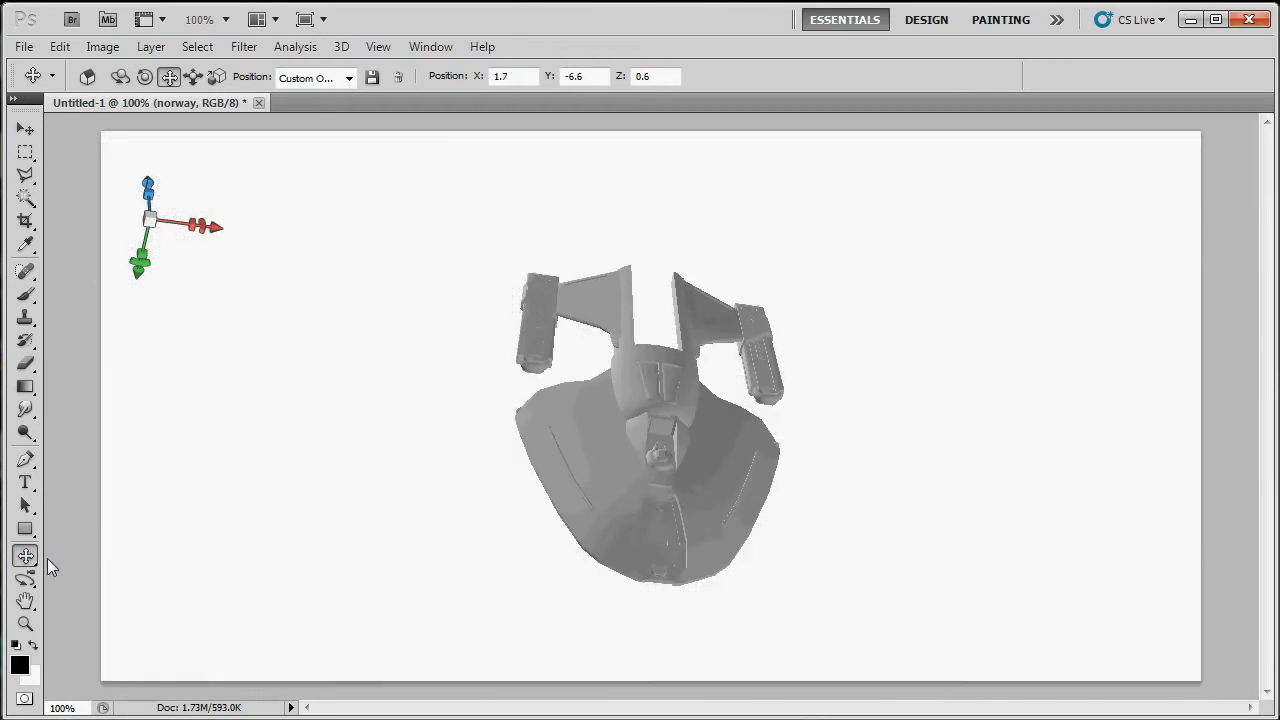
# - Bring the ship closer with the 3D Object Slide tool so it extends past the canvas's lower edge
pyautogui.click(25, 556)
pyautogui.click(115, 610)
pyautogui.moveTo(640, 365); pyautogui.dragTo(653, 453)
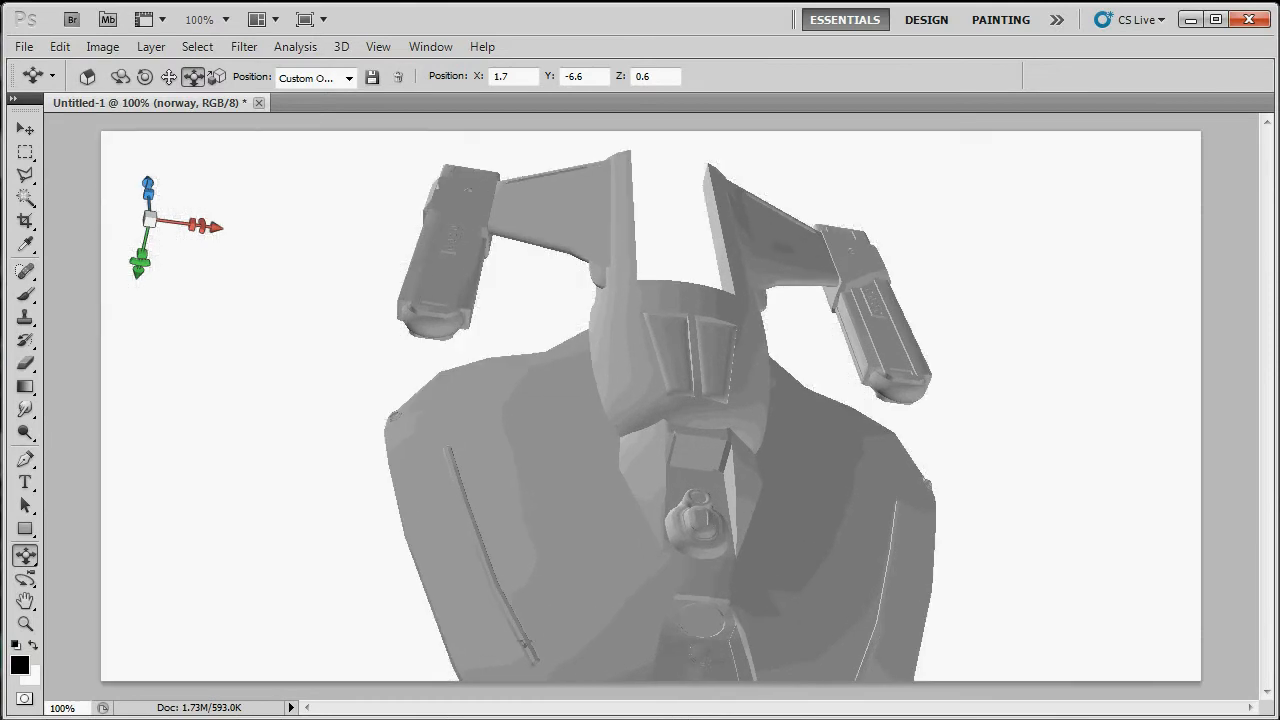
# - Rotate and roll the 3D camera so the ship is seen from its side with the saucer facing right
pyautogui.click(25, 579)
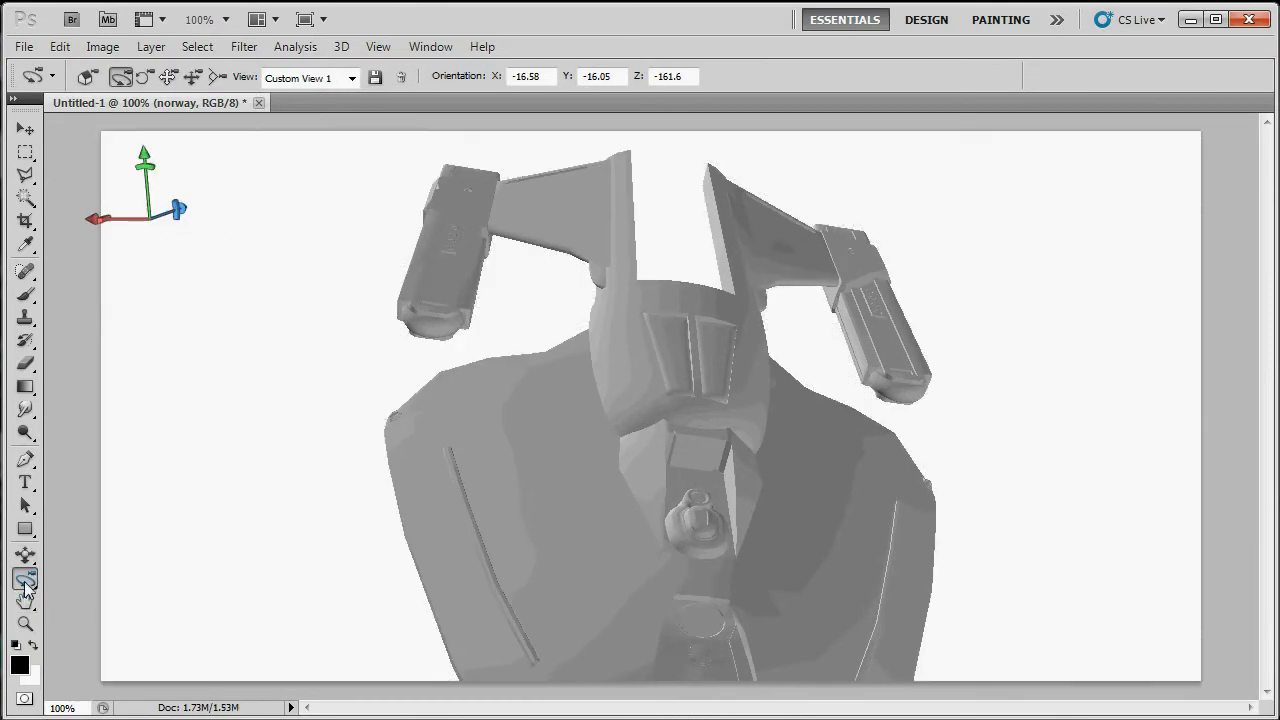
pyautogui.moveTo(650, 395); pyautogui.dragTo(858, 345)
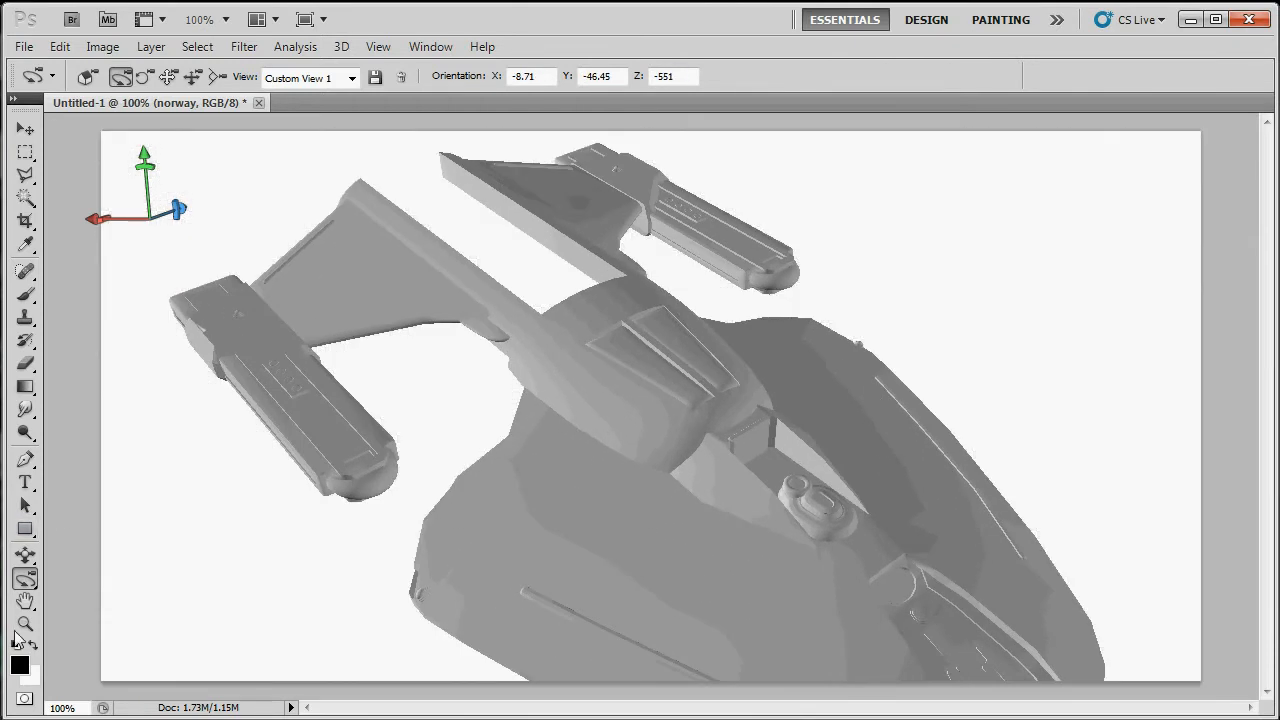
pyautogui.click(25, 578)
pyautogui.click(108, 598)
pyautogui.moveTo(399, 377); pyautogui.dragTo(516, 512)
# - Move the enlarged ship up with the 3D Object Pan tool so the whole saucer fits on the canvas
pyautogui.click(25, 555)
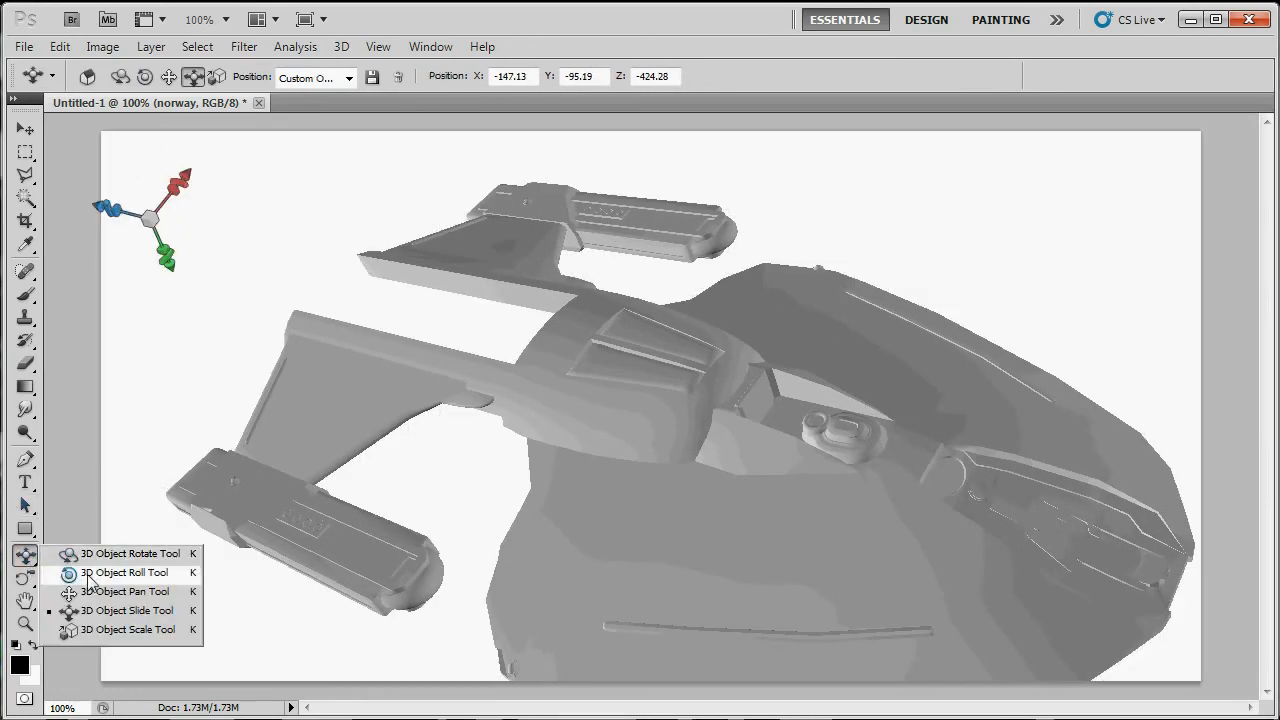
pyautogui.click(80, 589)
pyautogui.moveTo(590, 430); pyautogui.dragTo(563, 366)
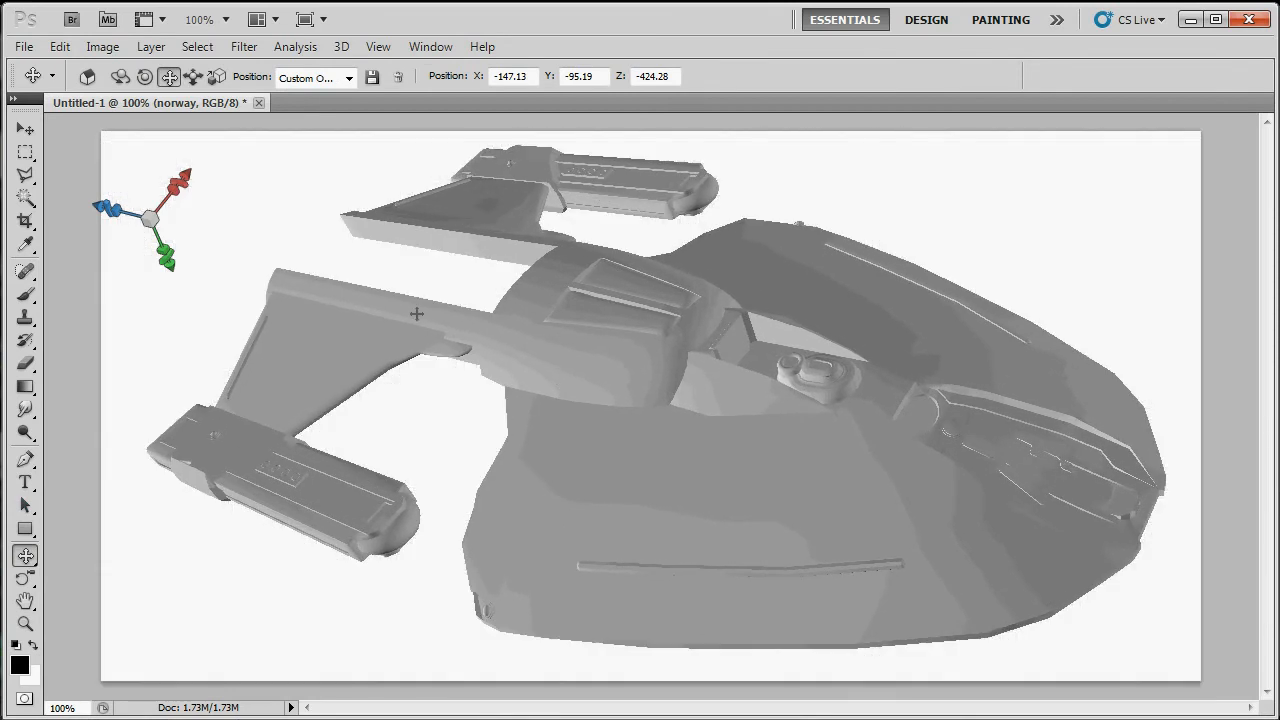
# - Open the Wings - Default Texture from the norway layer and set its image width to 2048 pixels with proportions constrained
pyautogui.press('F7')
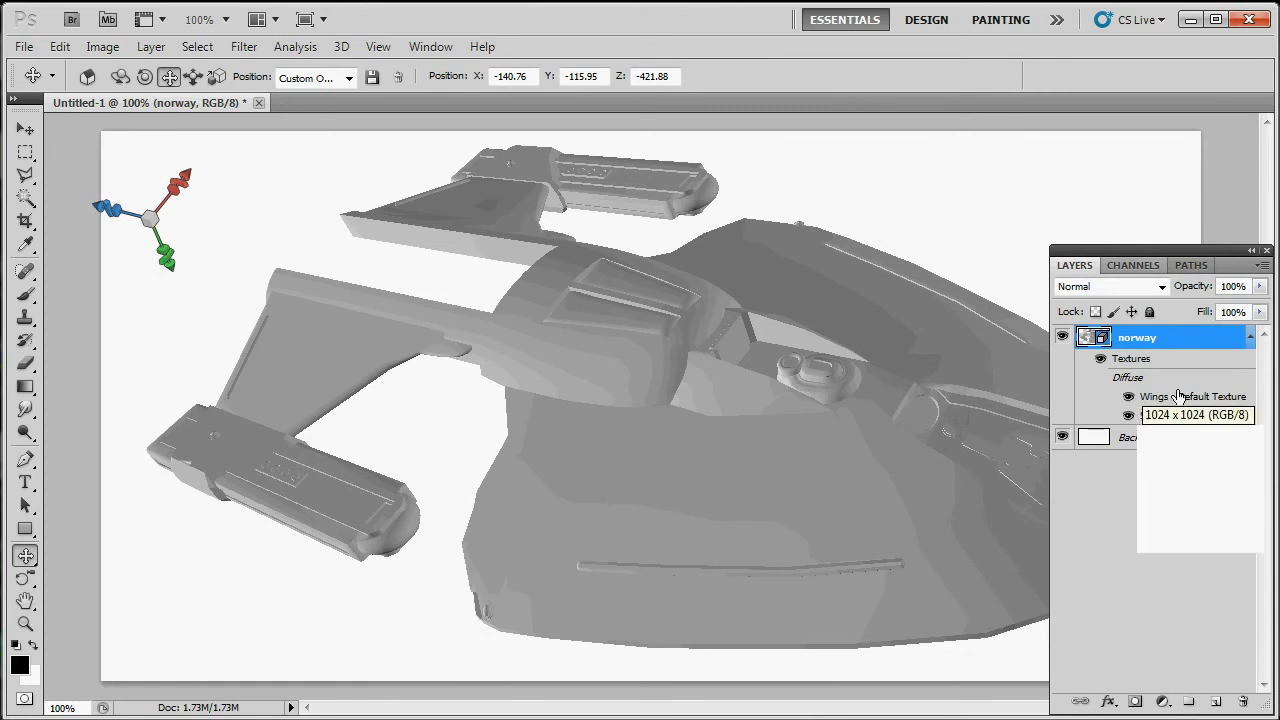
pyautogui.doubleClick(1177, 398)
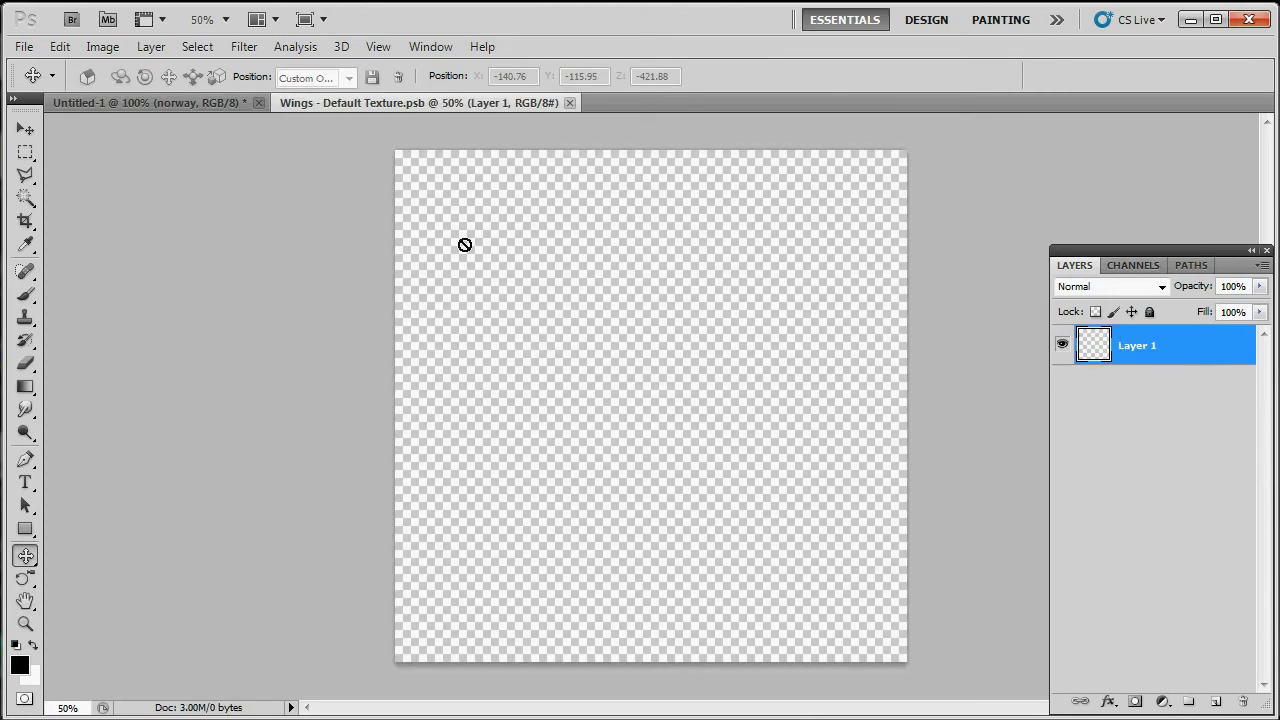
pyautogui.click(93, 46)
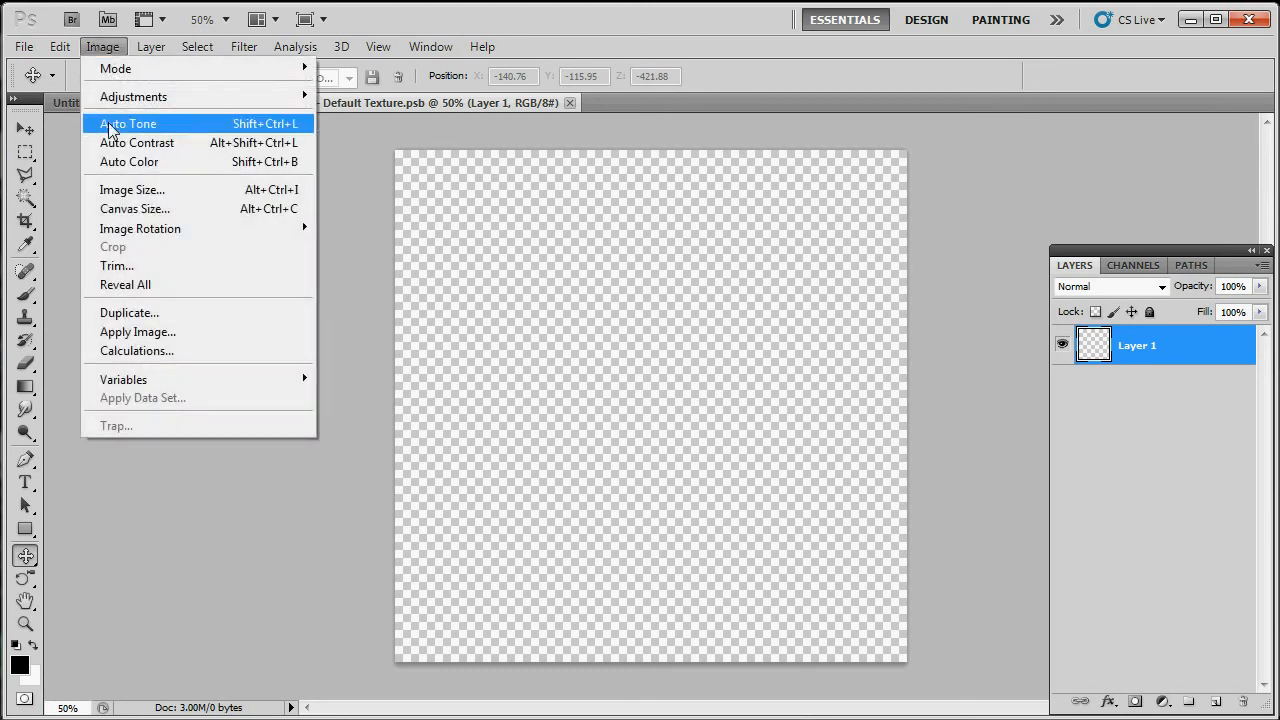
pyautogui.click(140, 189)
pyautogui.write('2048')
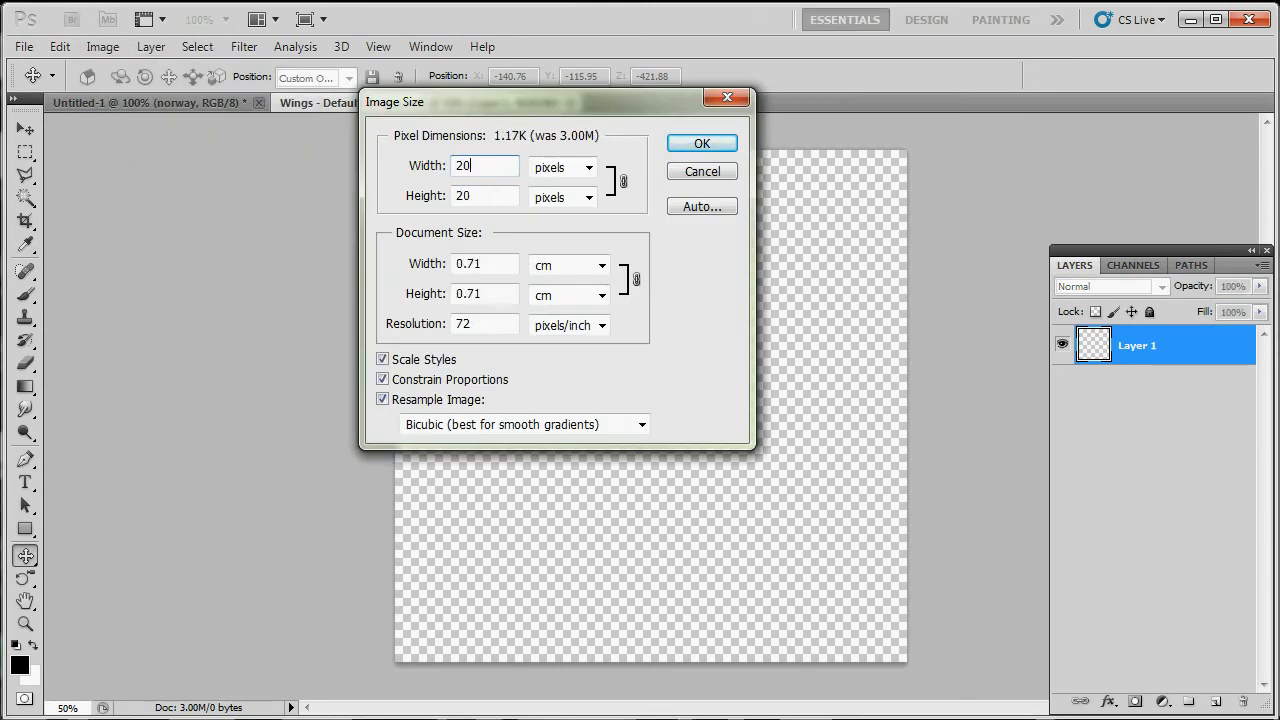
pyautogui.press('Return')
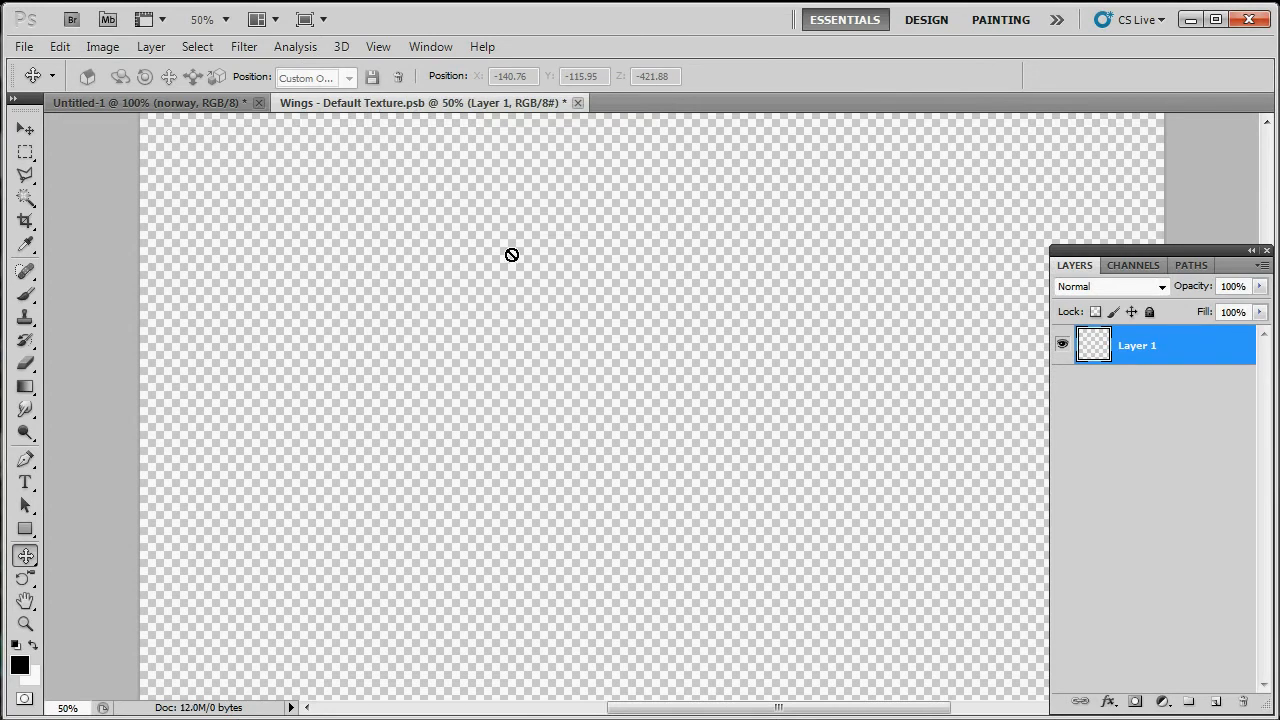
# - Place the Wings_base image at full size in the Wings texture and flatten the document
pyautogui.hotkey('ctrl', '0')
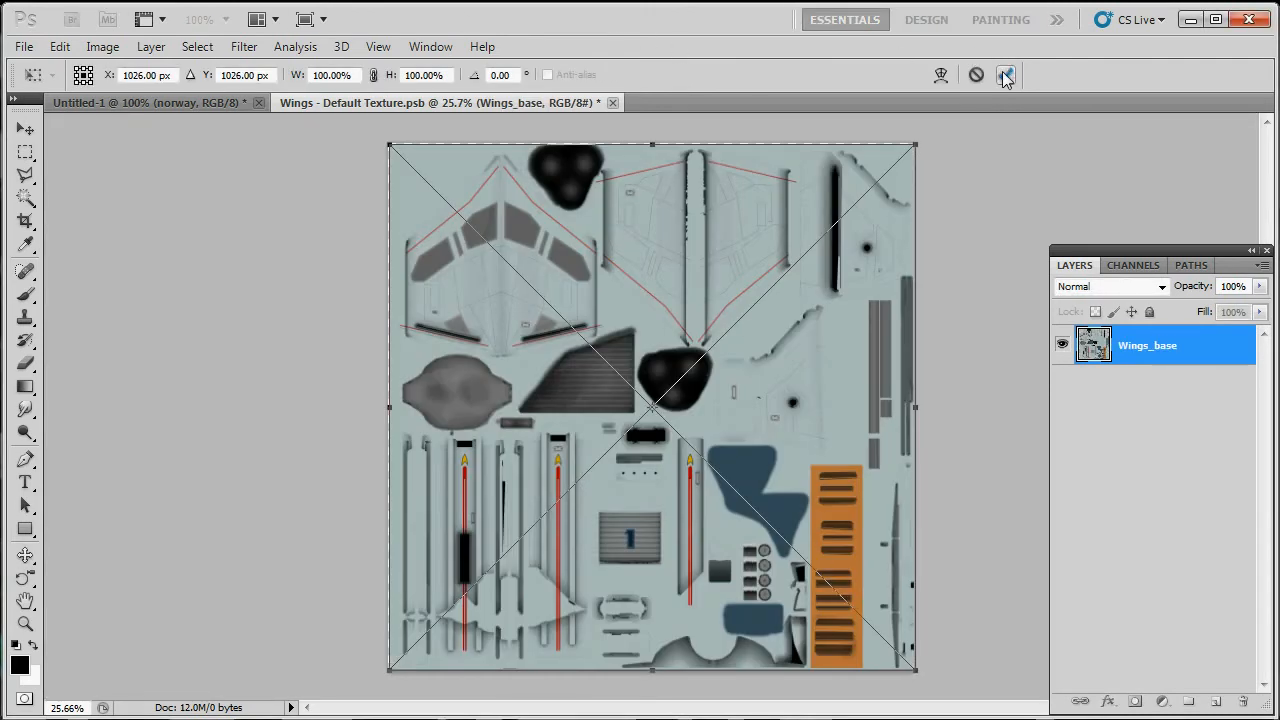
pyautogui.click(1005, 75)
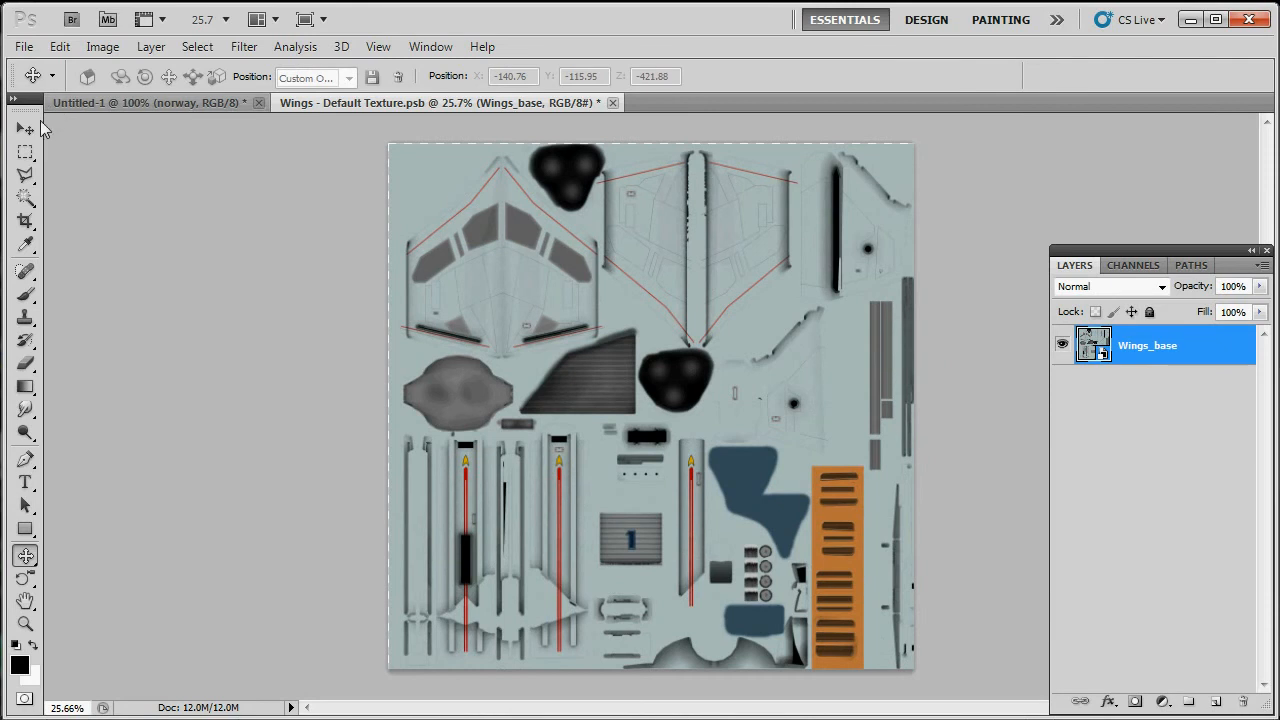
pyautogui.click(25, 129)
pyautogui.click(151, 46)
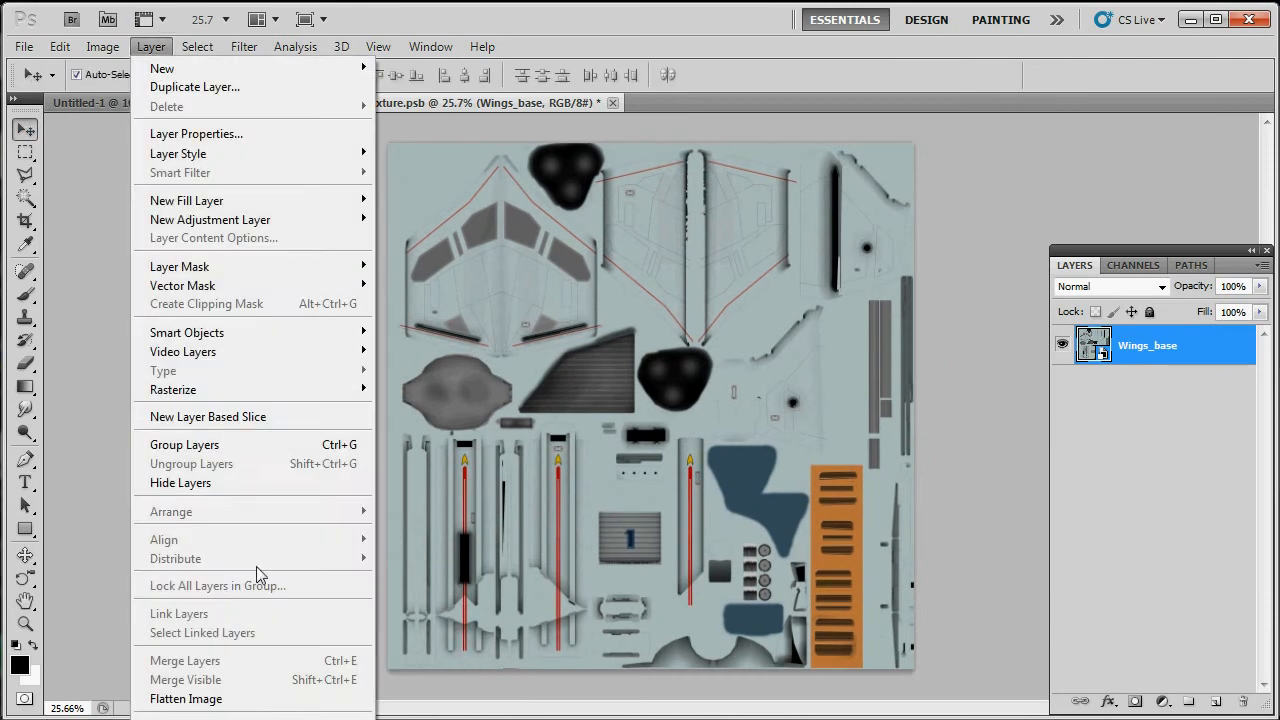
pyautogui.click(268, 699)
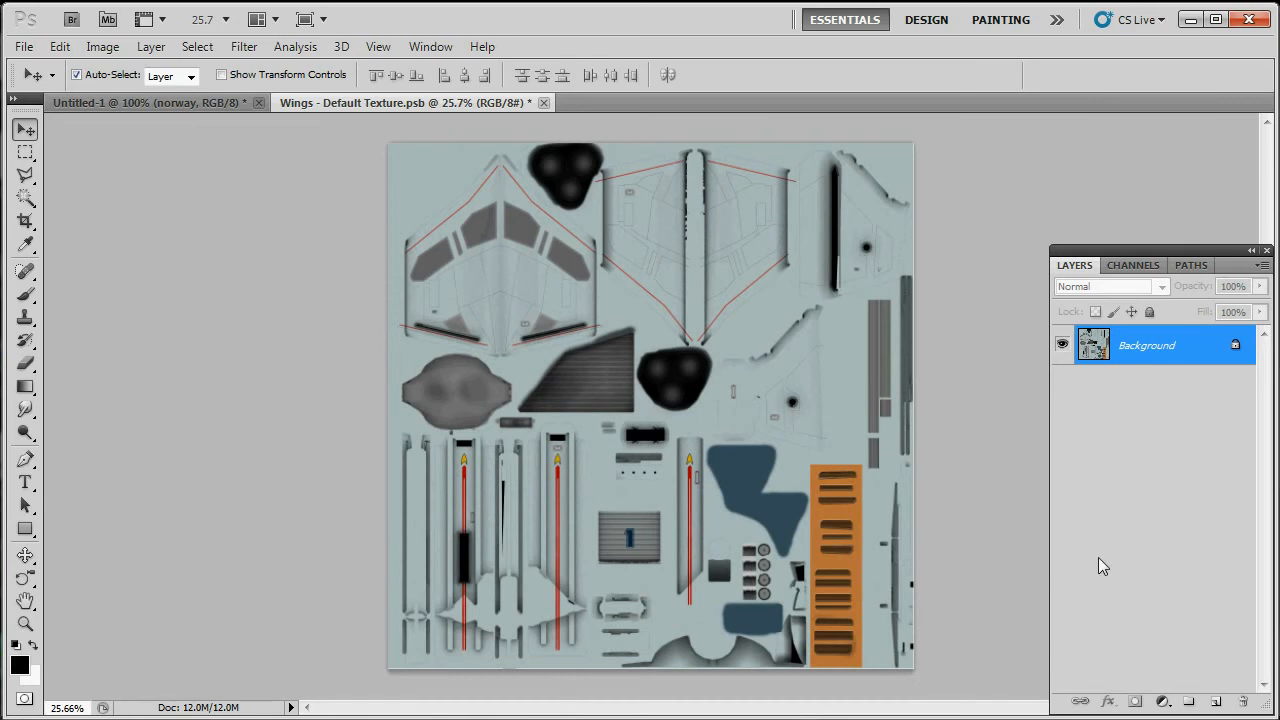
# - Add a new layer above the Wings texture's background and name it "rough directional"
pyautogui.click(1217, 702)
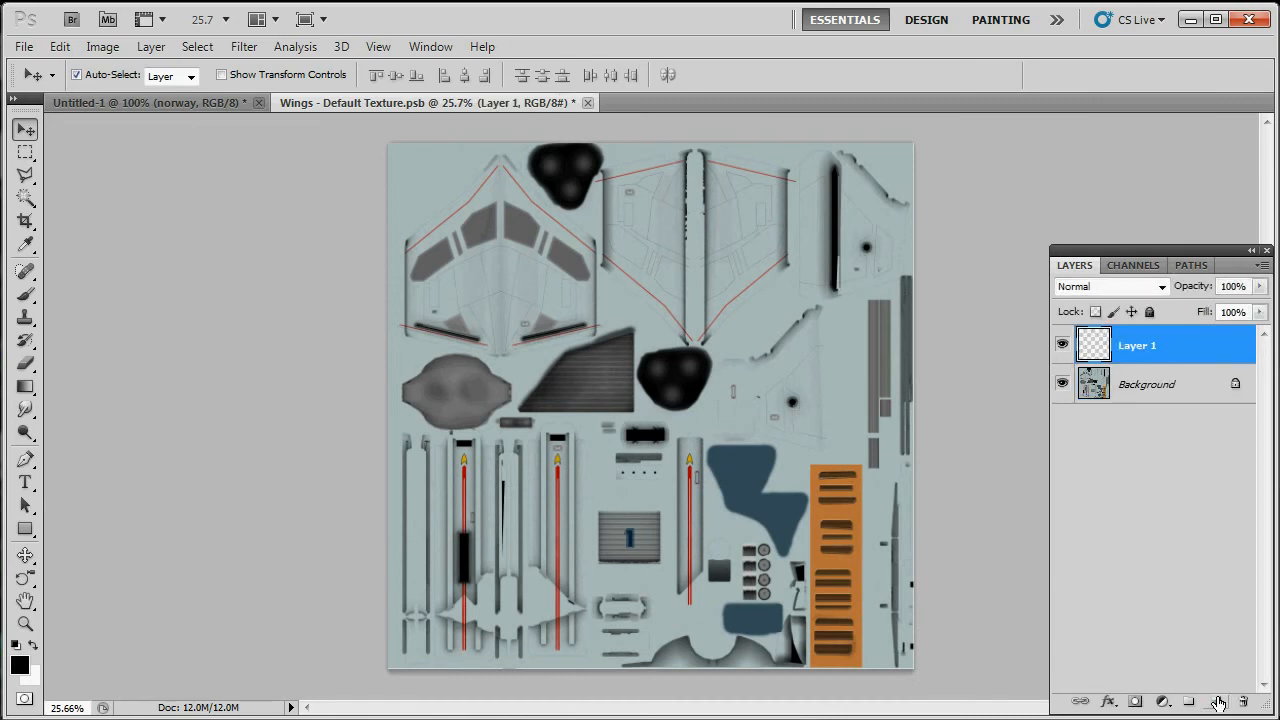
pyautogui.doubleClick(1142, 357)
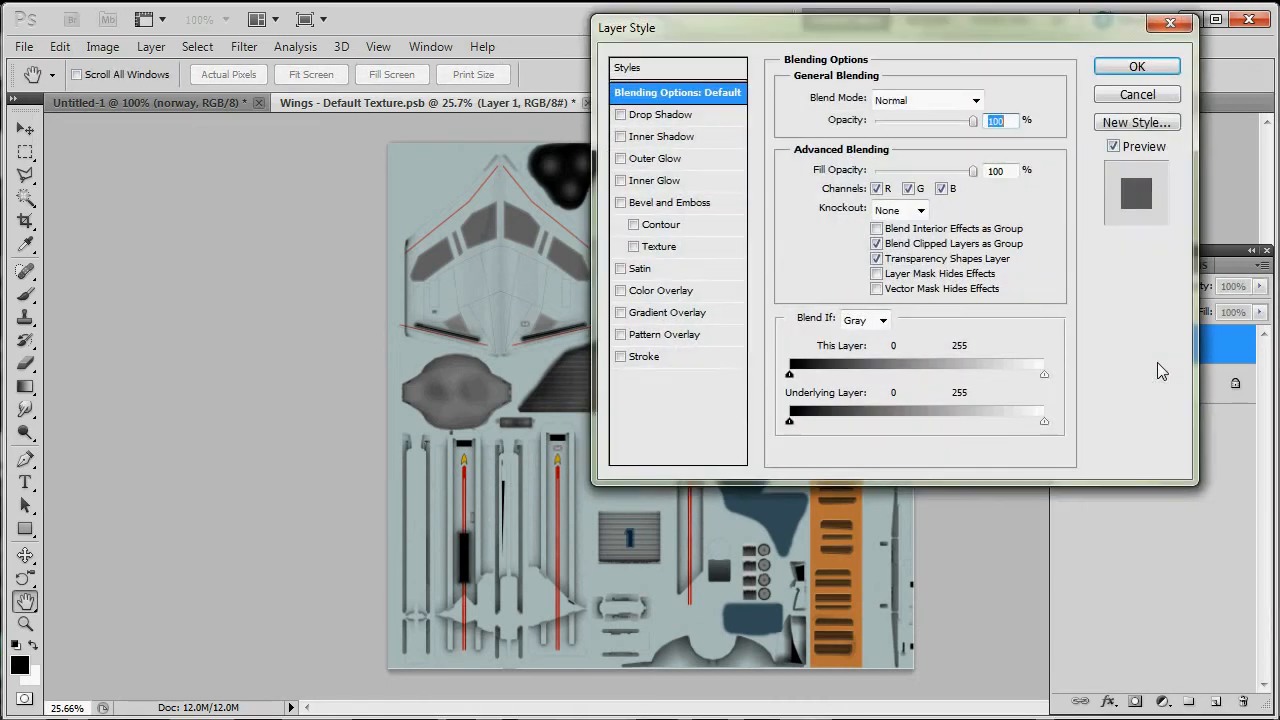
pyautogui.click(1150, 95)
pyautogui.doubleClick(1140, 347)
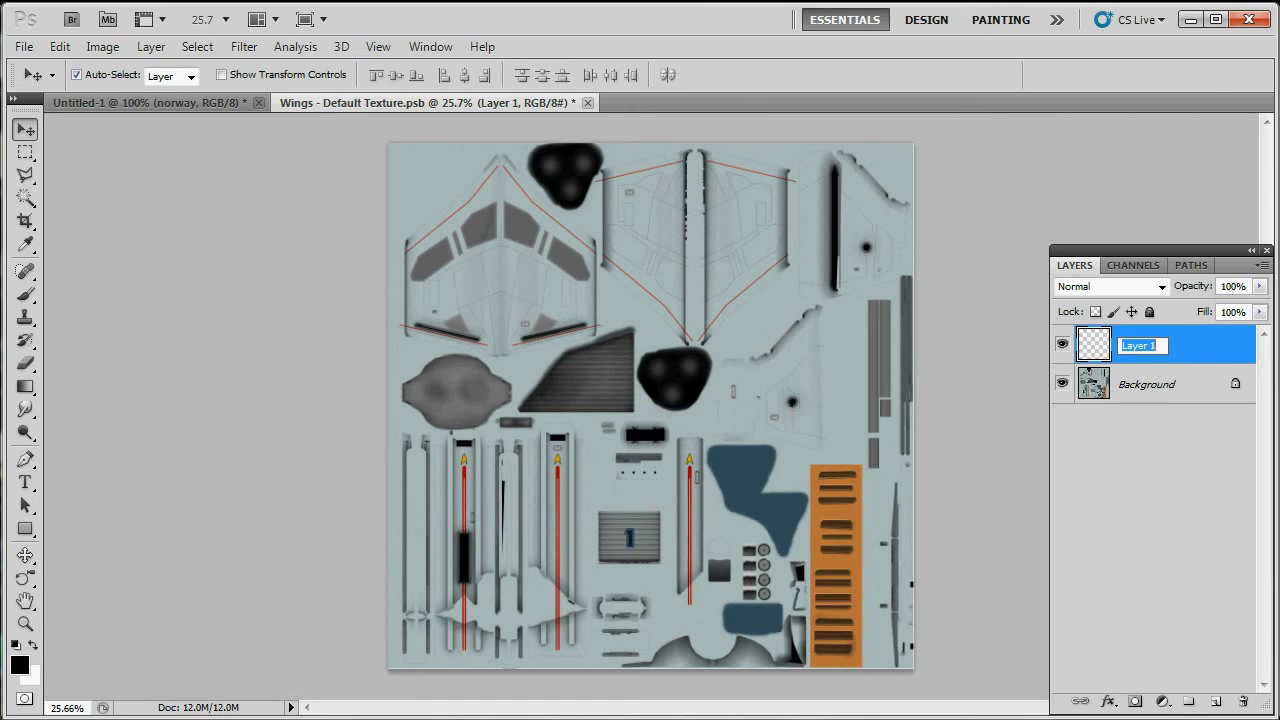
pyautogui.write('rough dif')
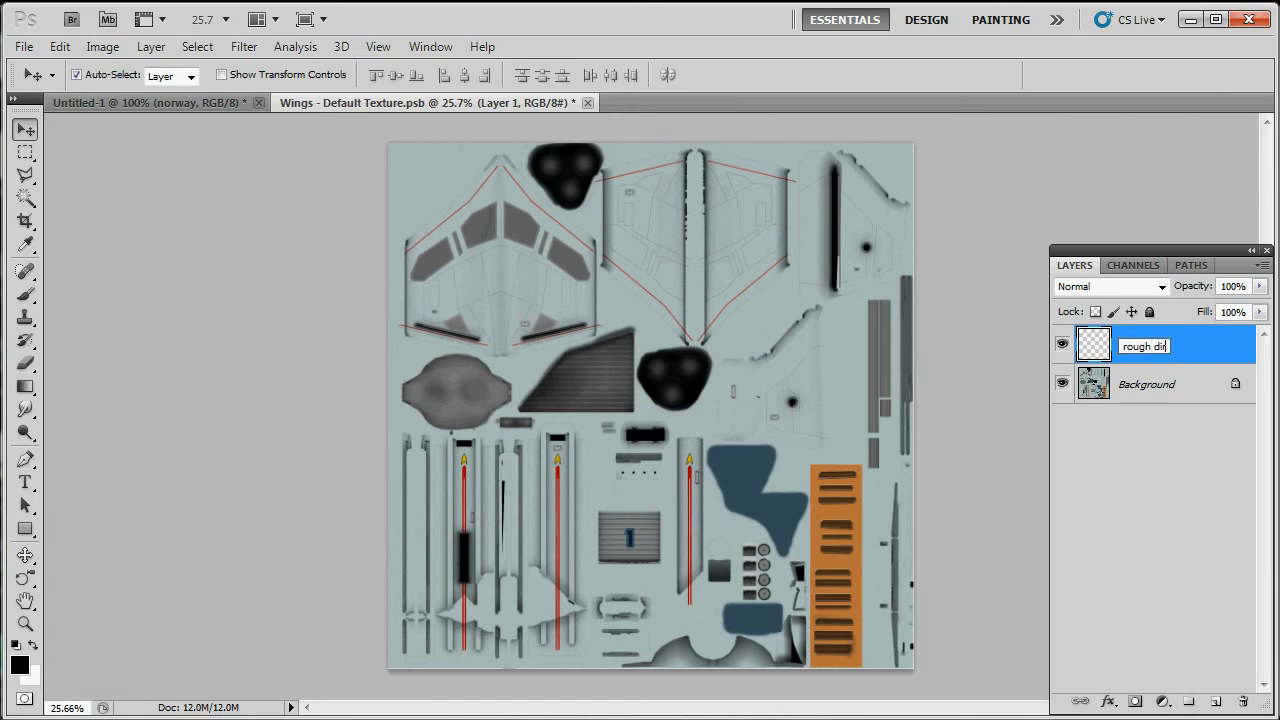
pyautogui.write('ectional')
pyautogui.press('Return')
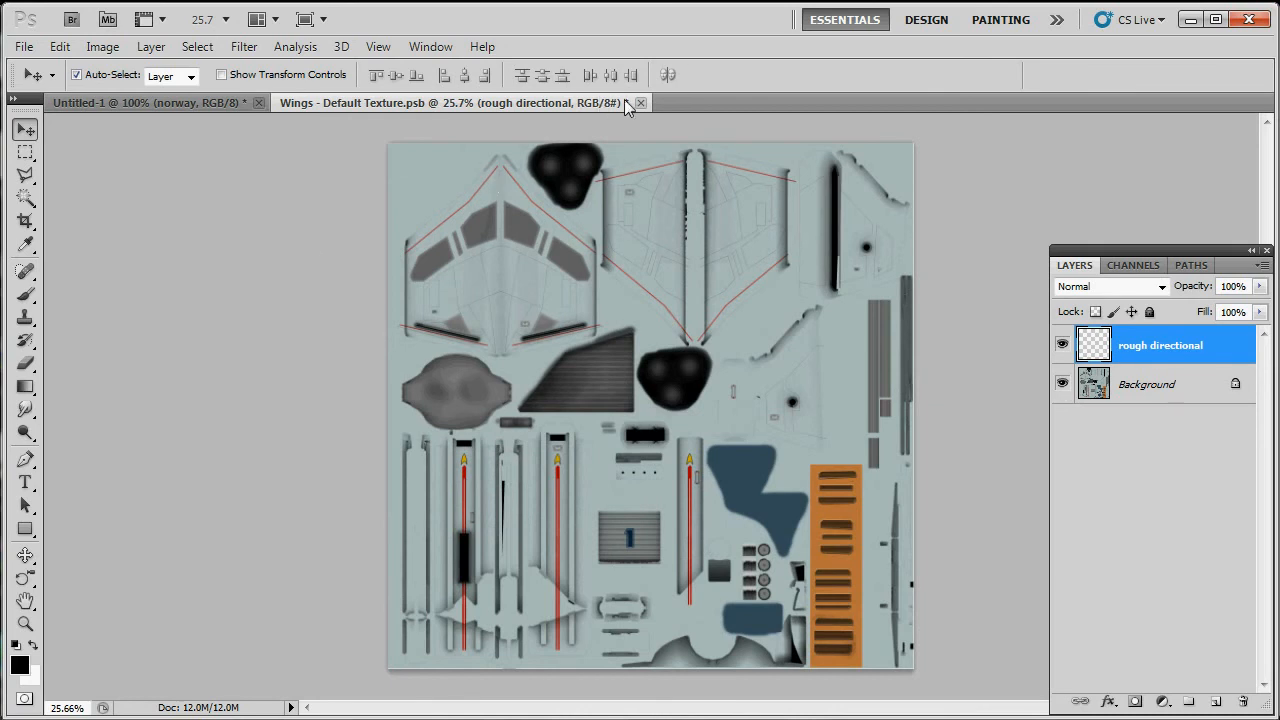
# - Save the Wings texture document and close it to return to the ship model
pyautogui.click(22, 47)
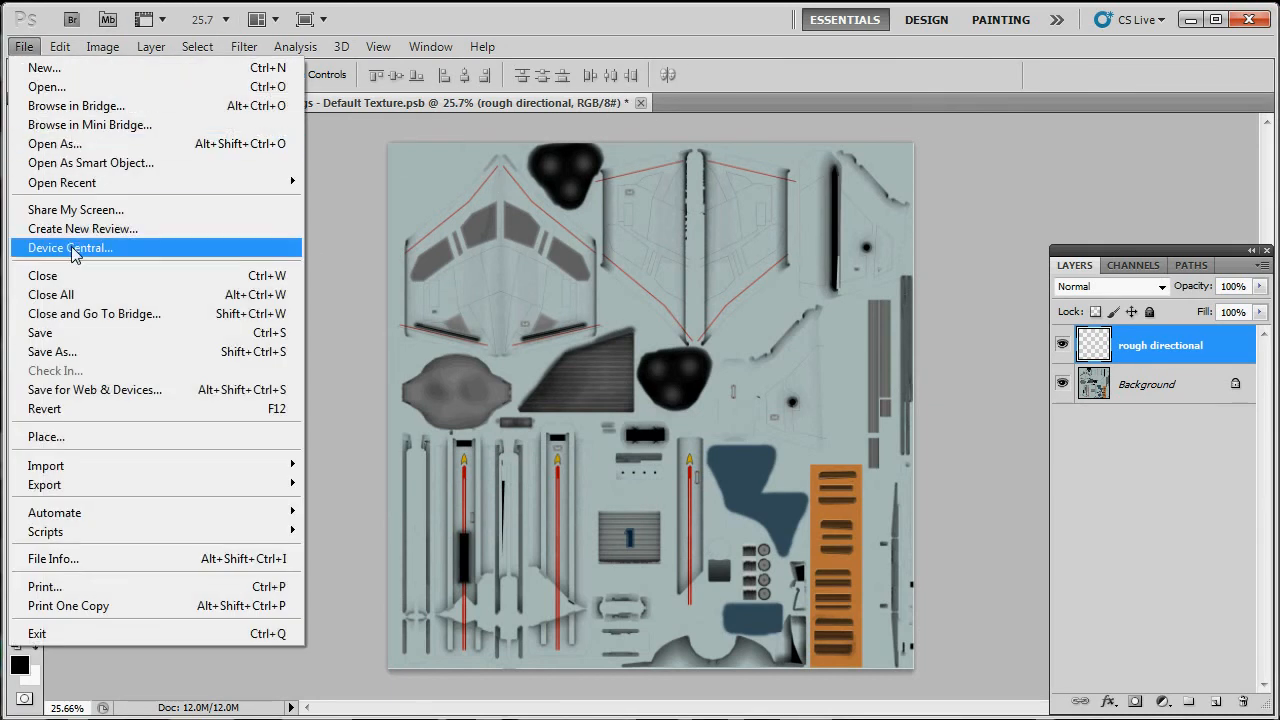
pyautogui.click(67, 334)
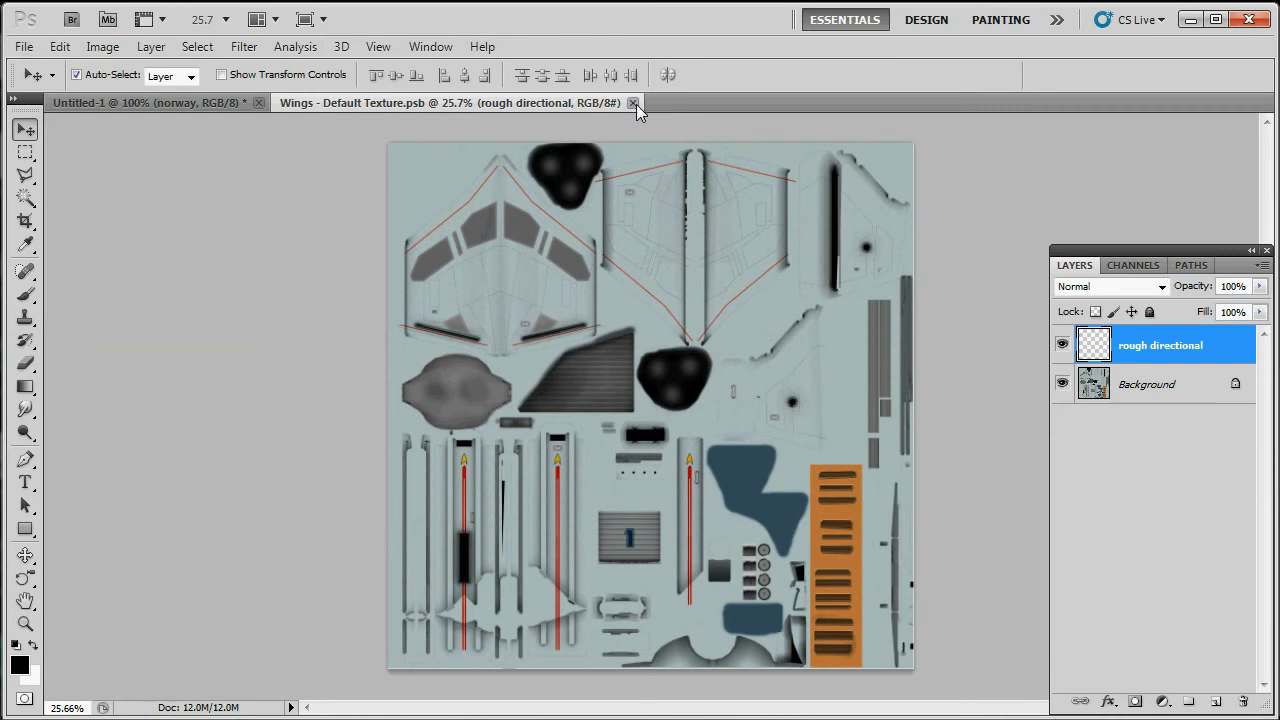
pyautogui.click(640, 103)
# - Shift the ship sideways on the canvas and rotate the 3D camera to see the ship from its front
pyautogui.moveTo(548, 328); pyautogui.dragTo(455, 329)
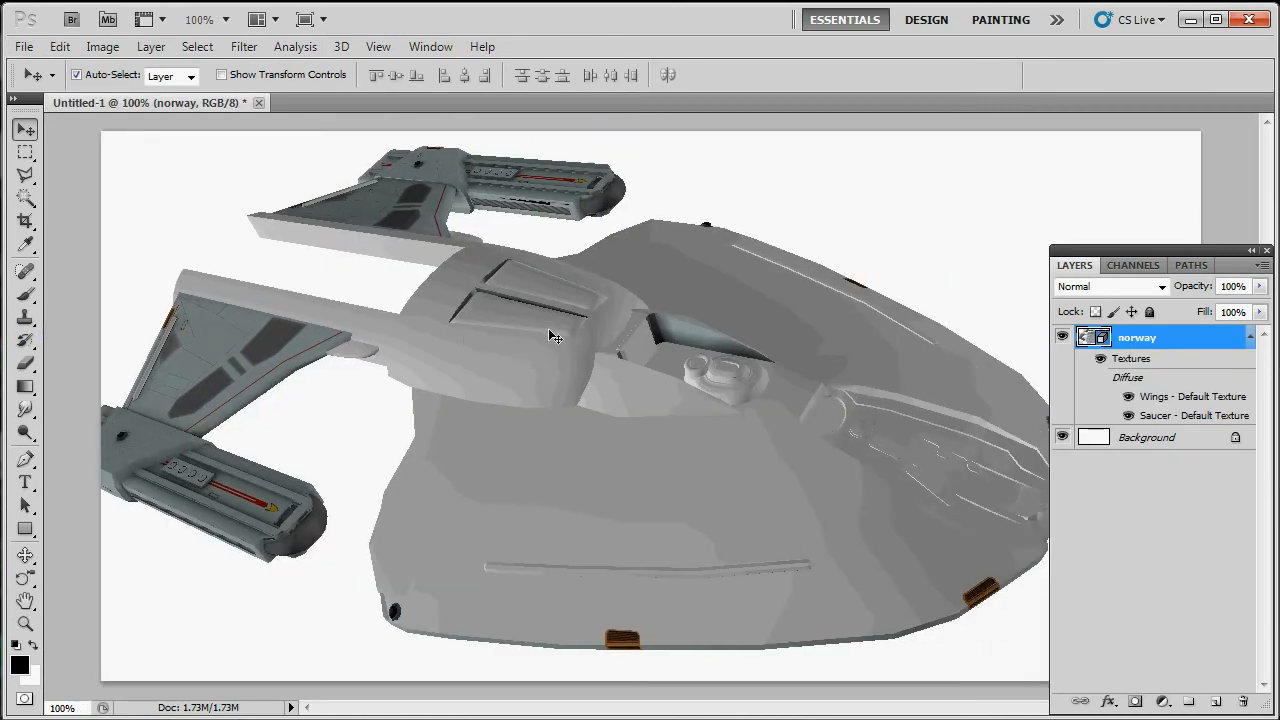
pyautogui.click(25, 578)
pyautogui.moveTo(287, 475); pyautogui.dragTo(524, 383)
pyautogui.click(25, 555)
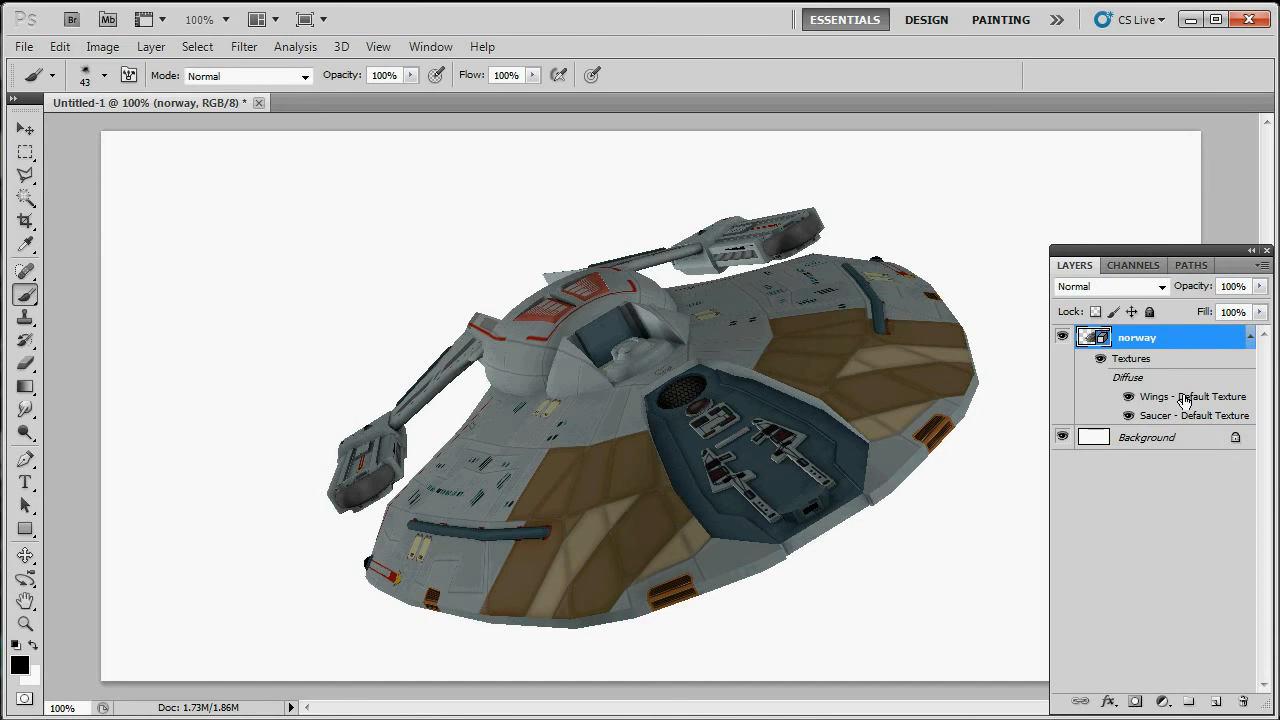
# - Choose the Splash - 2 preset for the Brush tool
pyautogui.click(29, 293)
pyautogui.click(104, 75)
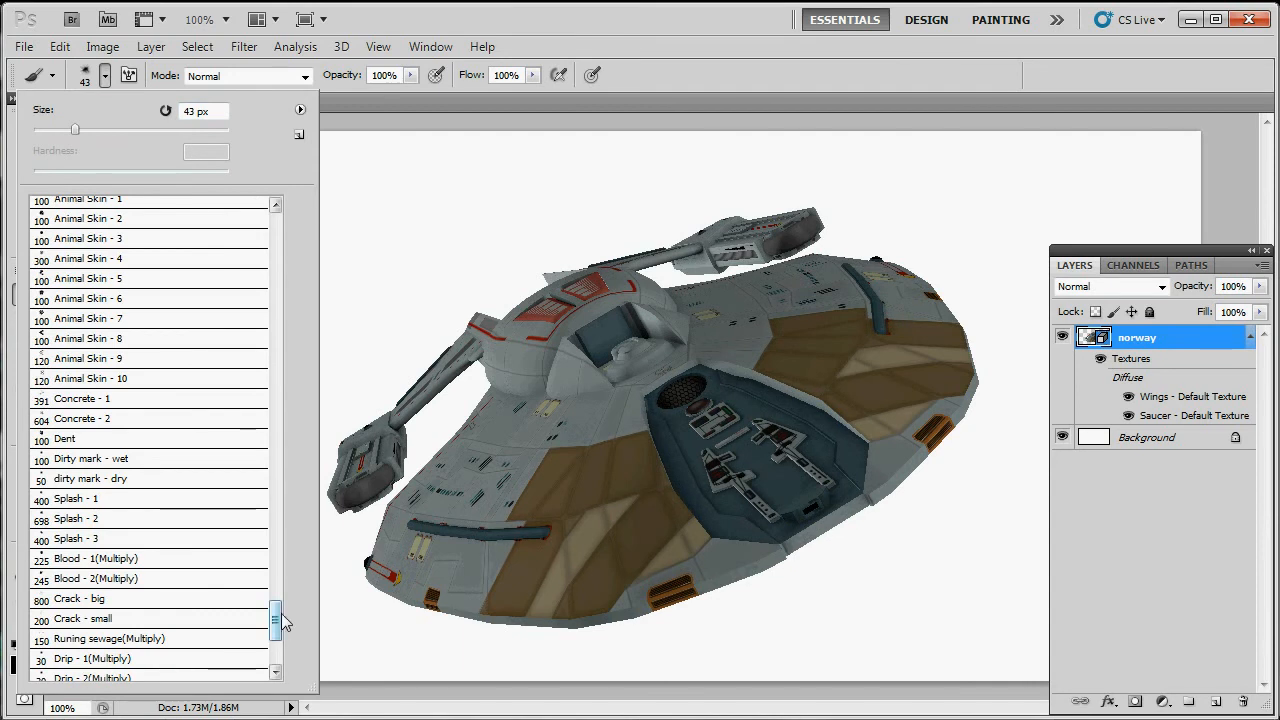
pyautogui.click(300, 109)
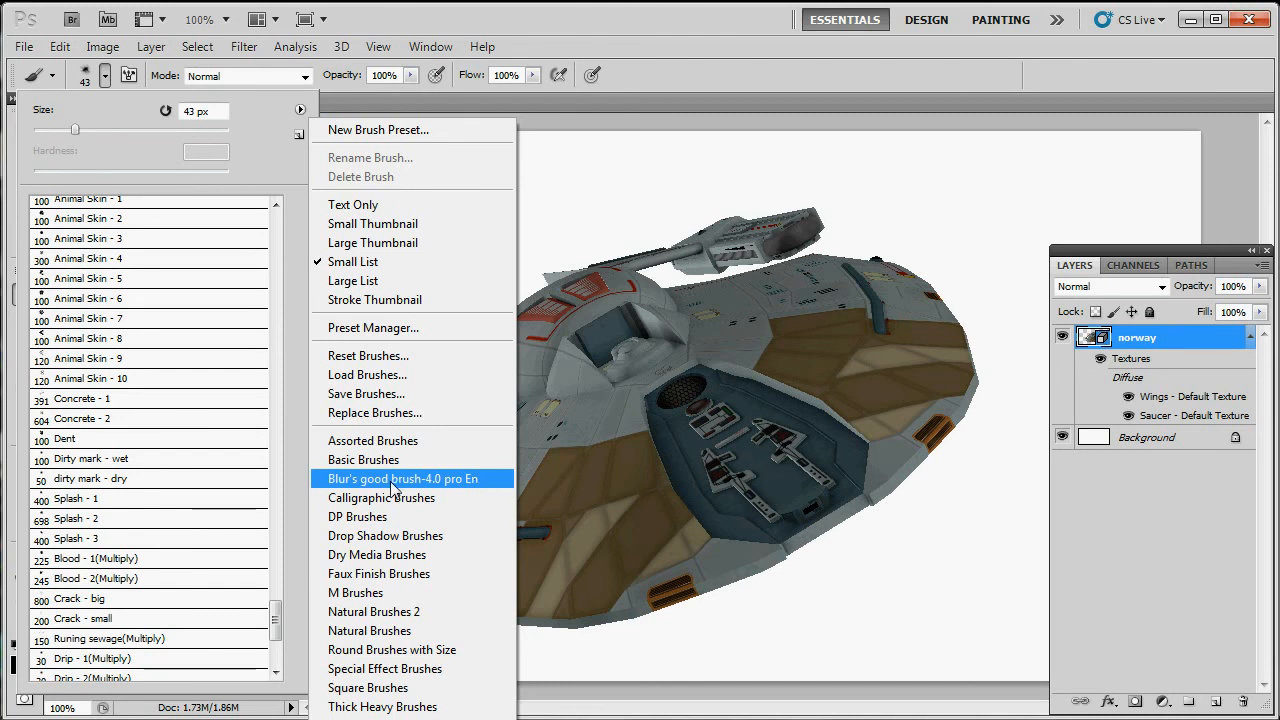
pyautogui.click(277, 625)
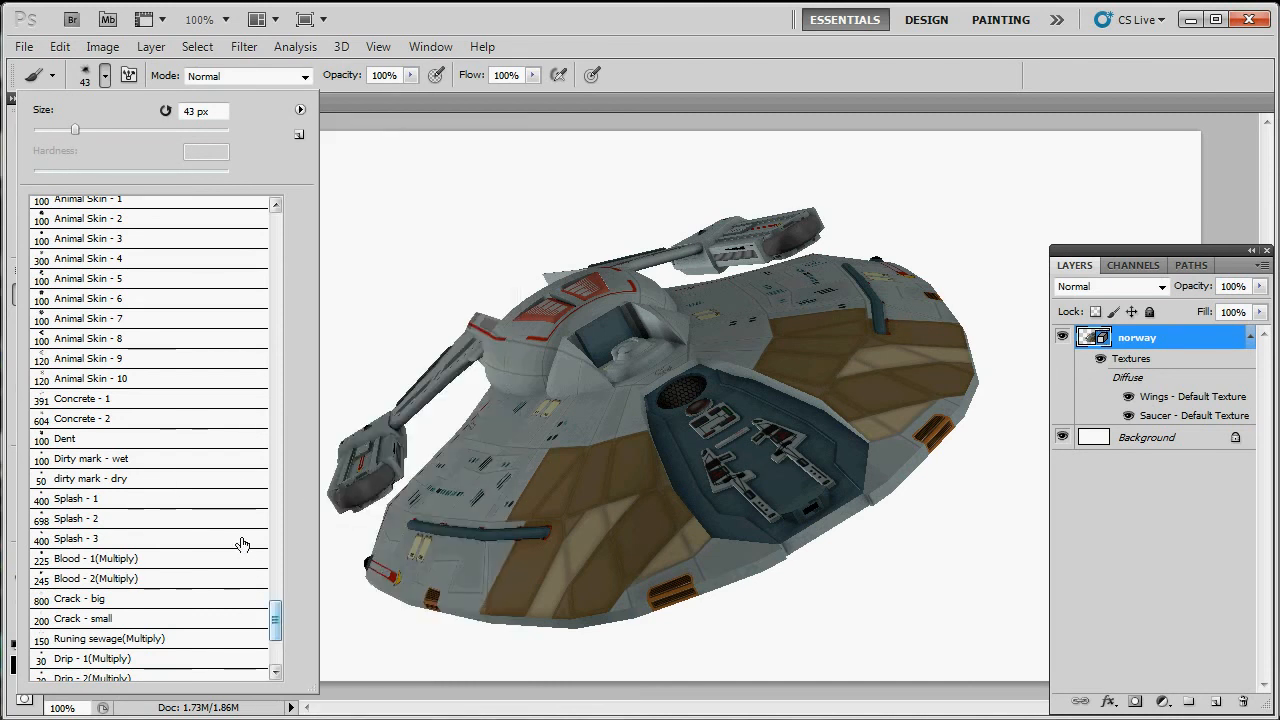
pyautogui.click(62, 520)
pyautogui.doubleClick(88, 522)
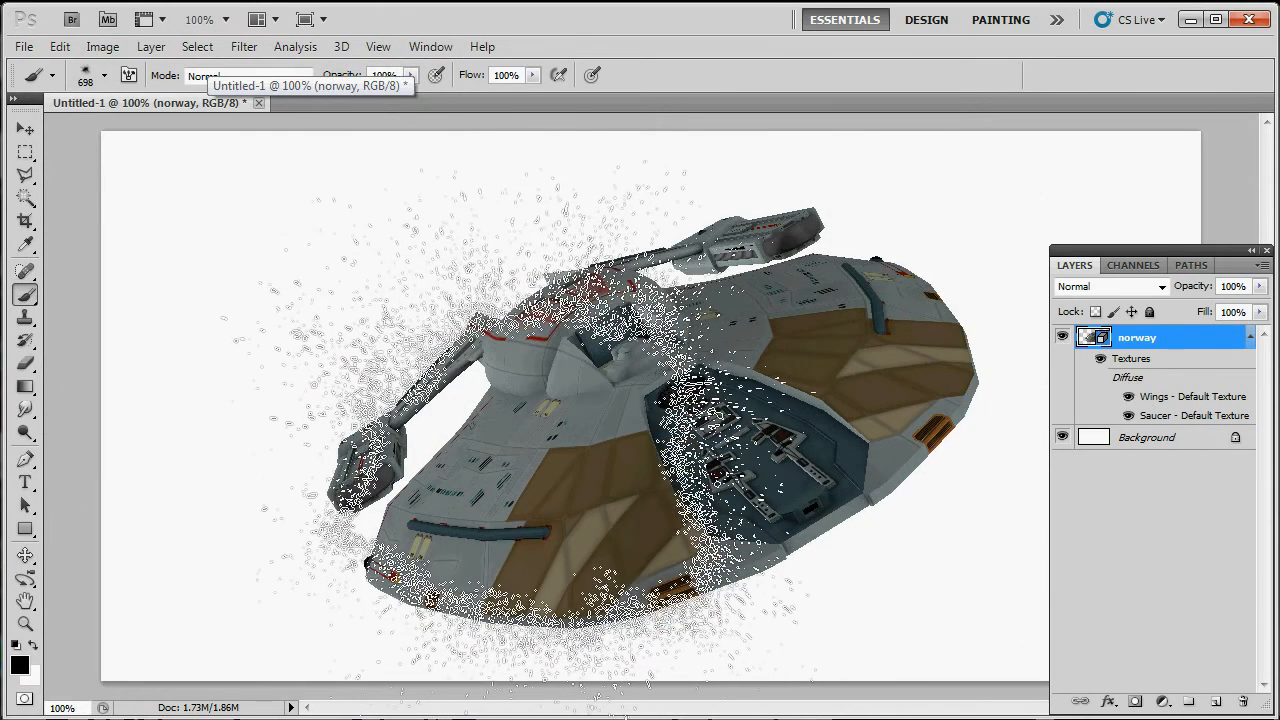
# - Undo a test dab of the full-size Splash brush on the saucer and reduce the brush size to 23 px
pyautogui.click(560, 445)
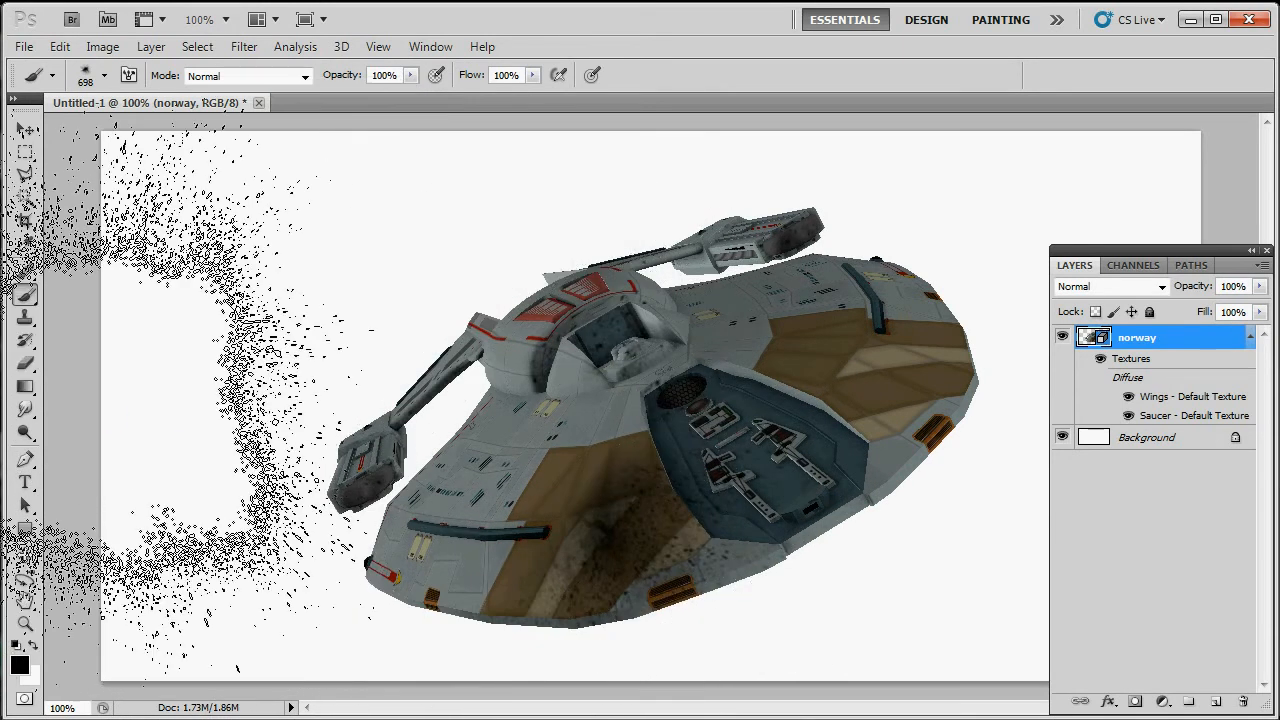
pyautogui.hotkey('ctrl', 'z')
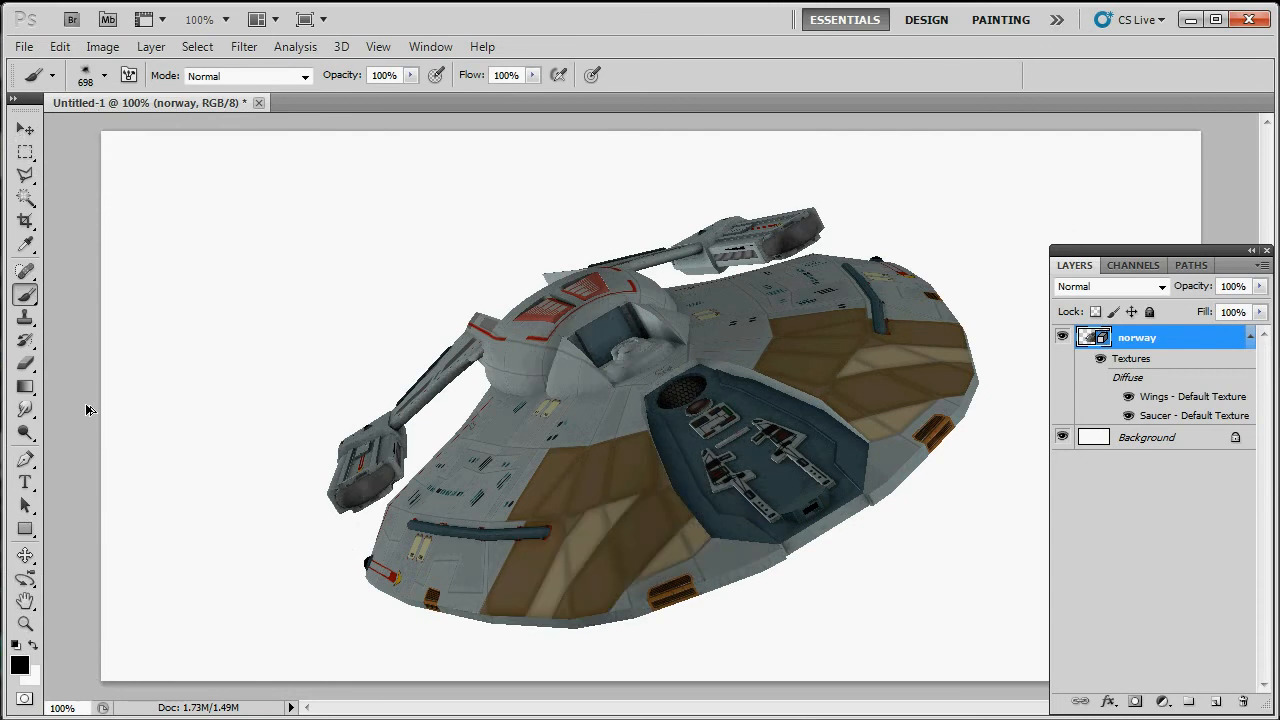
pyautogui.click(103, 76)
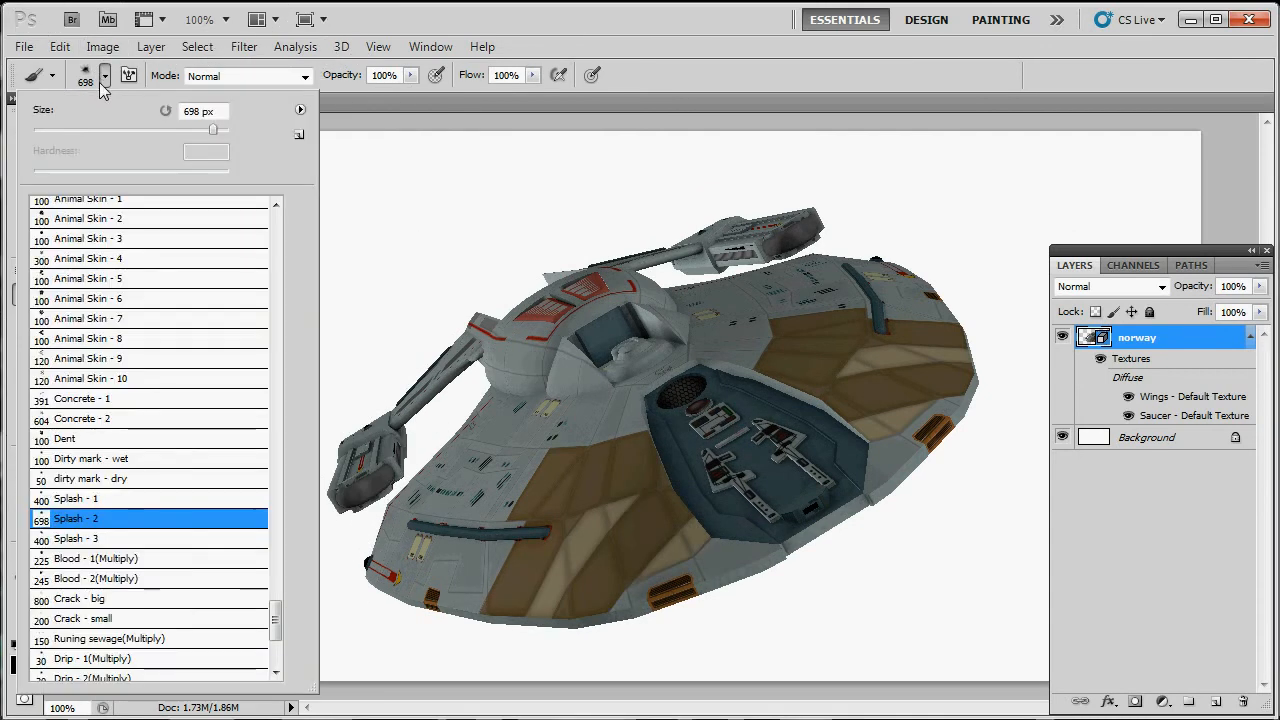
pyautogui.moveTo(64, 130); pyautogui.dragTo(55, 128)
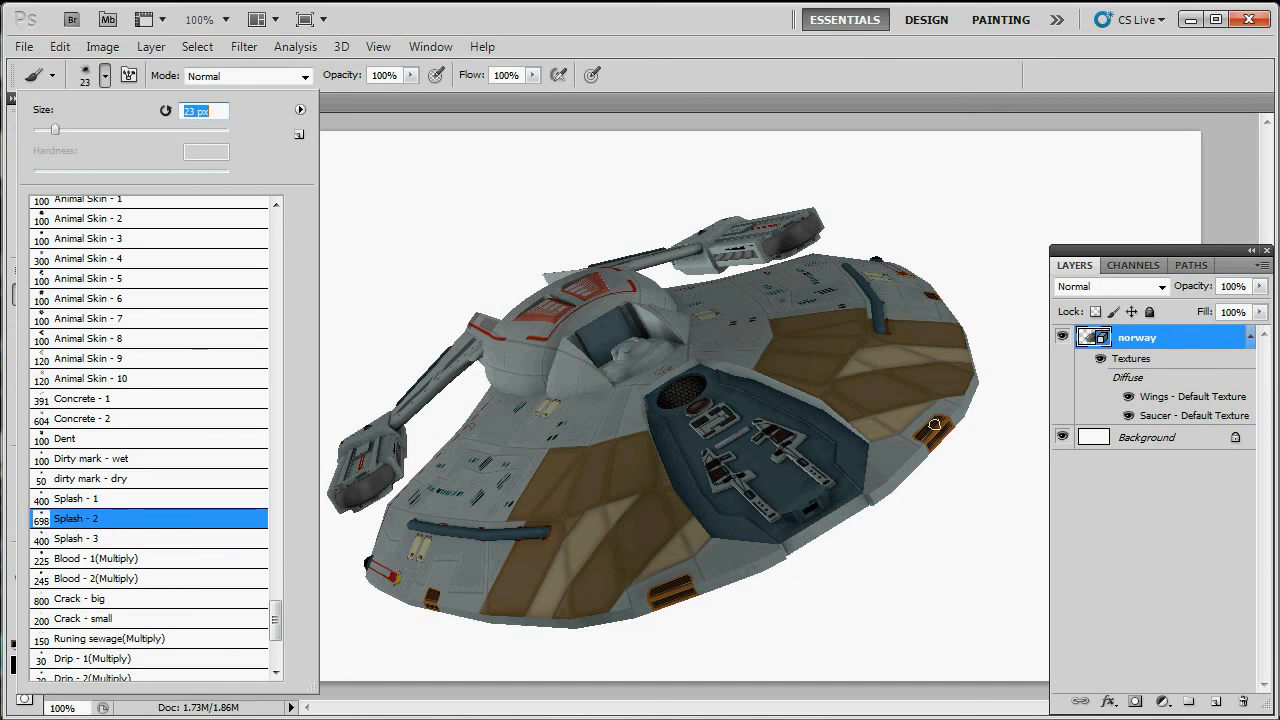
pyautogui.click(443, 217)
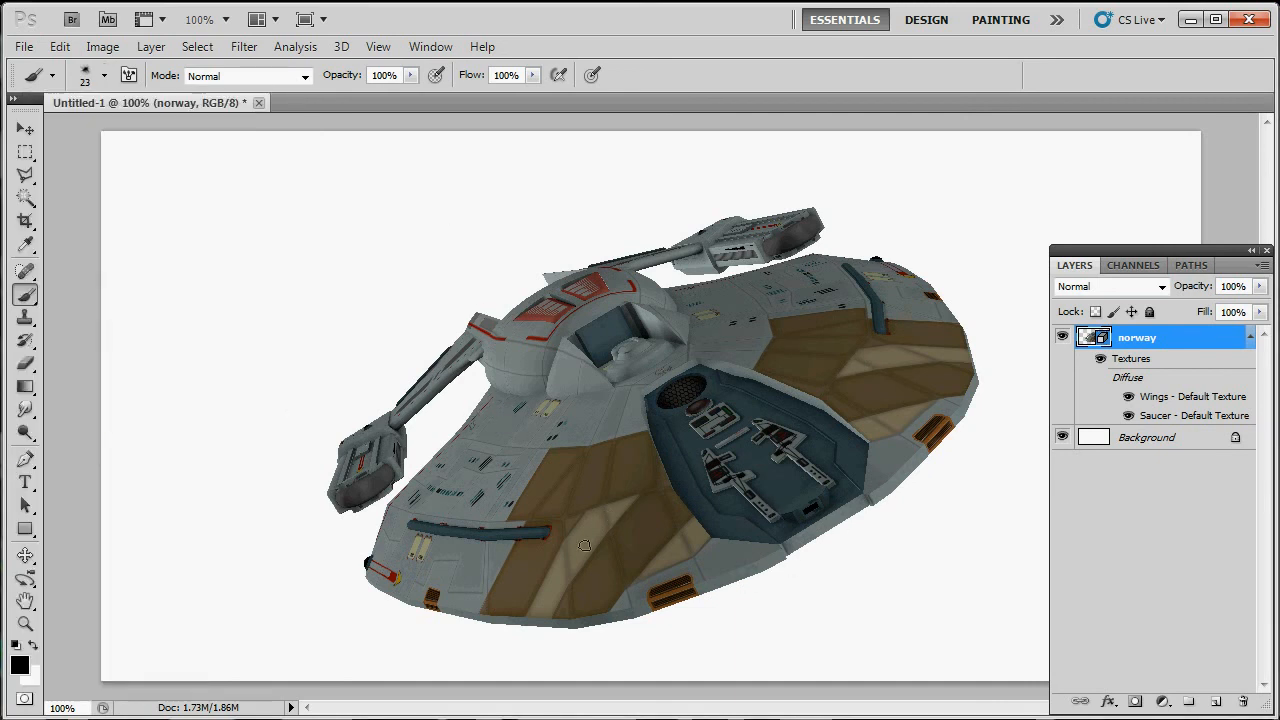
# - Try black 23 px splash strokes on the saucer's brown panel and along its front rim, undoing each trial
pyautogui.moveTo(612, 563); pyautogui.dragTo(582, 477)
pyautogui.moveTo(638, 543); pyautogui.dragTo(619, 478)
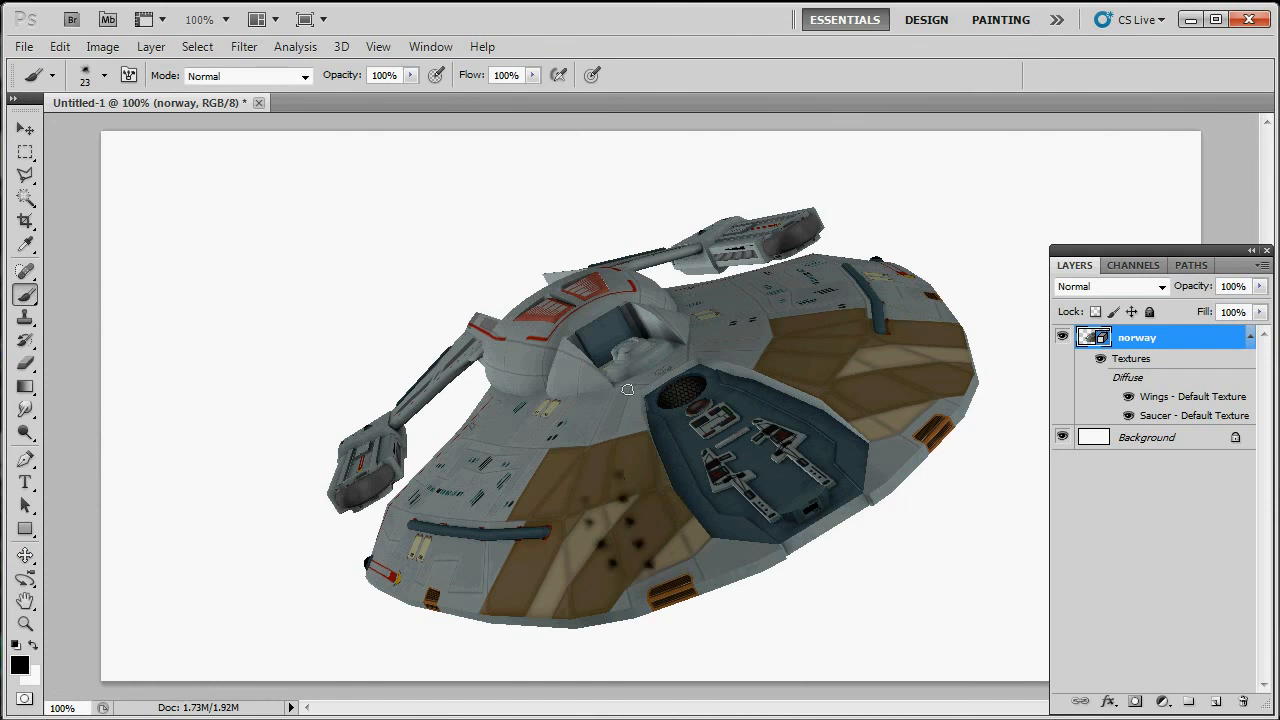
pyautogui.hotkey('ctrl', 'z')
pyautogui.hotkey('ctrl', 'alt', 'z')
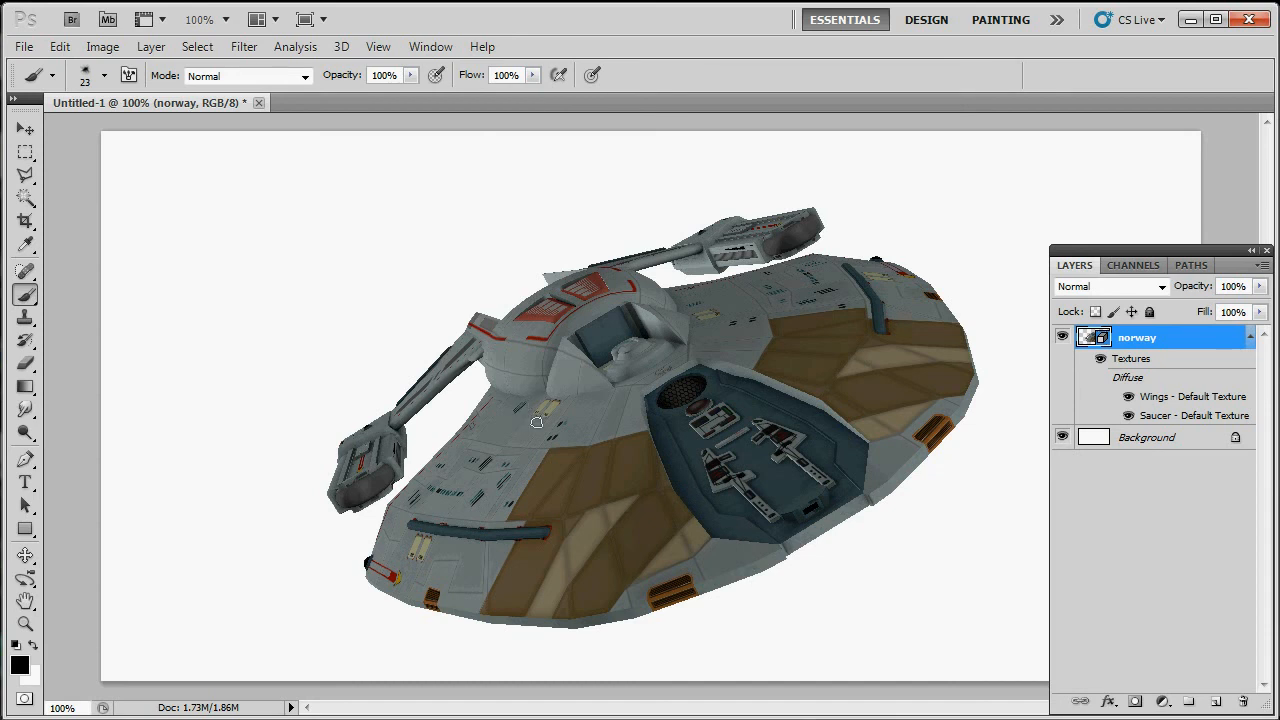
pyautogui.moveTo(906, 466); pyautogui.dragTo(718, 578)
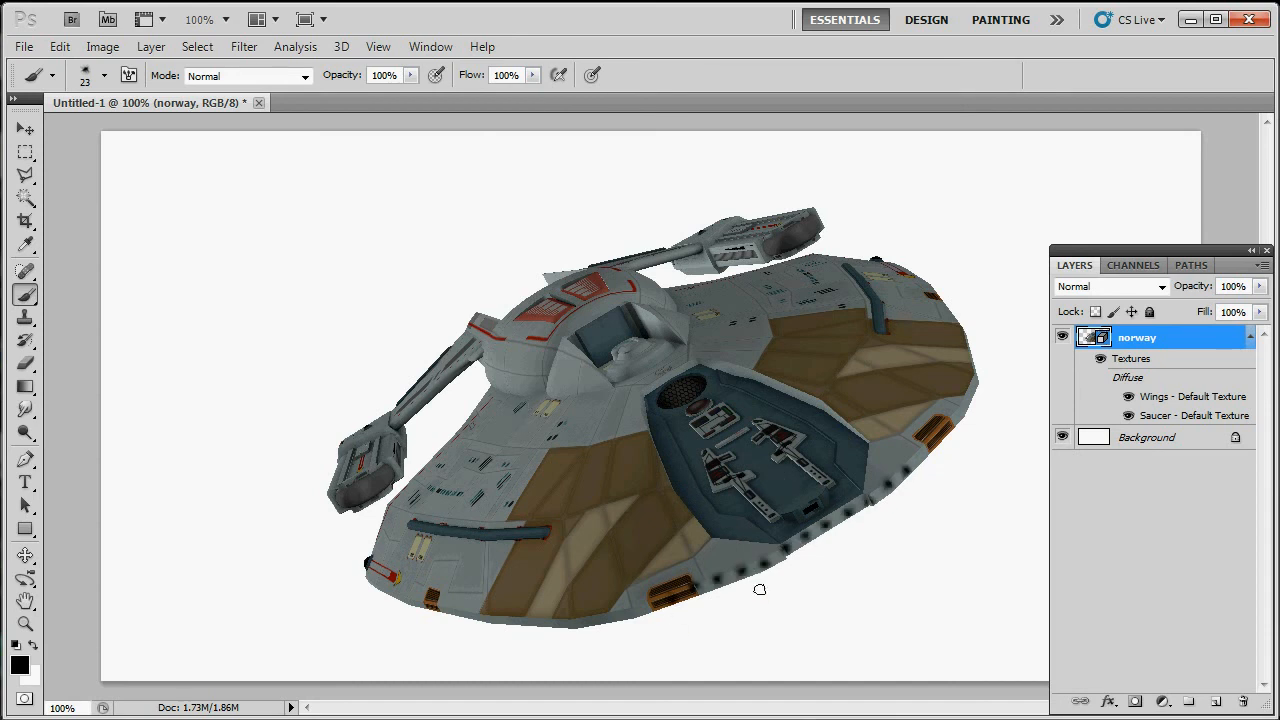
pyautogui.hotkey('ctrl', 'z')
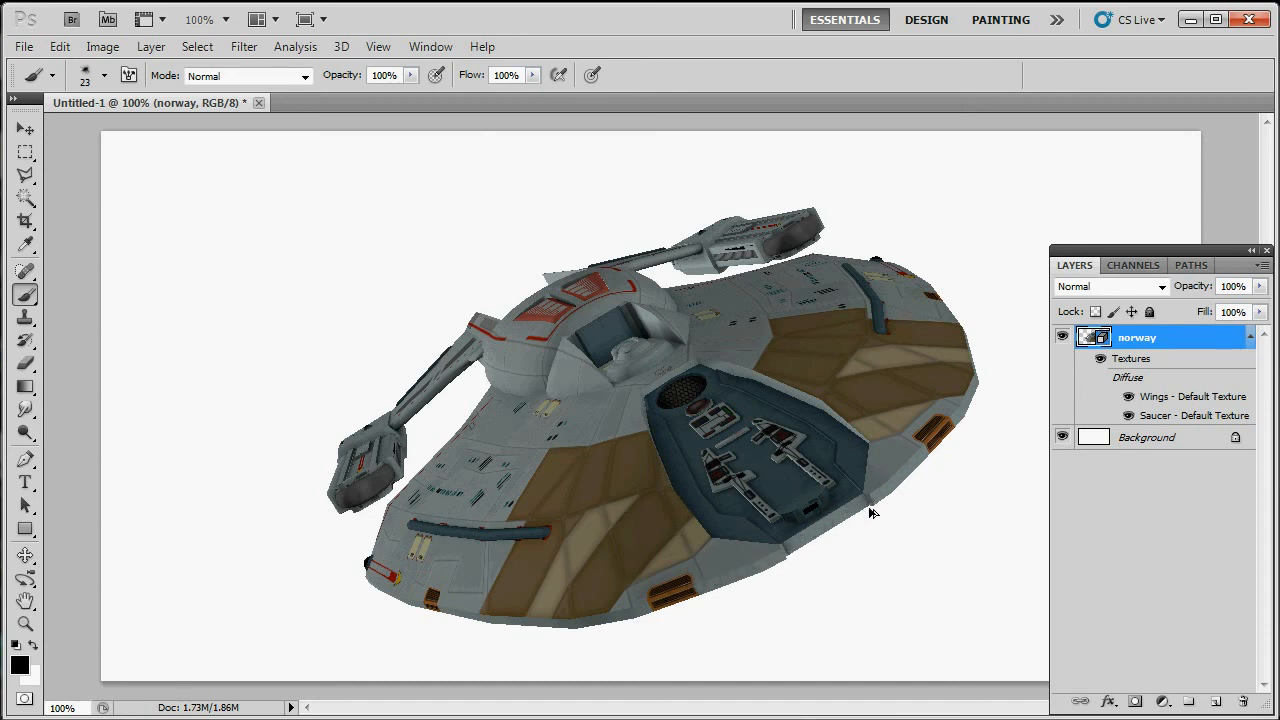
# - Set the brush flow to 19% and opacity to 94%, and paint black splash grime along the saucer's front rim
pyautogui.click(533, 75)
pyautogui.moveTo(533, 96); pyautogui.dragTo(444, 99)
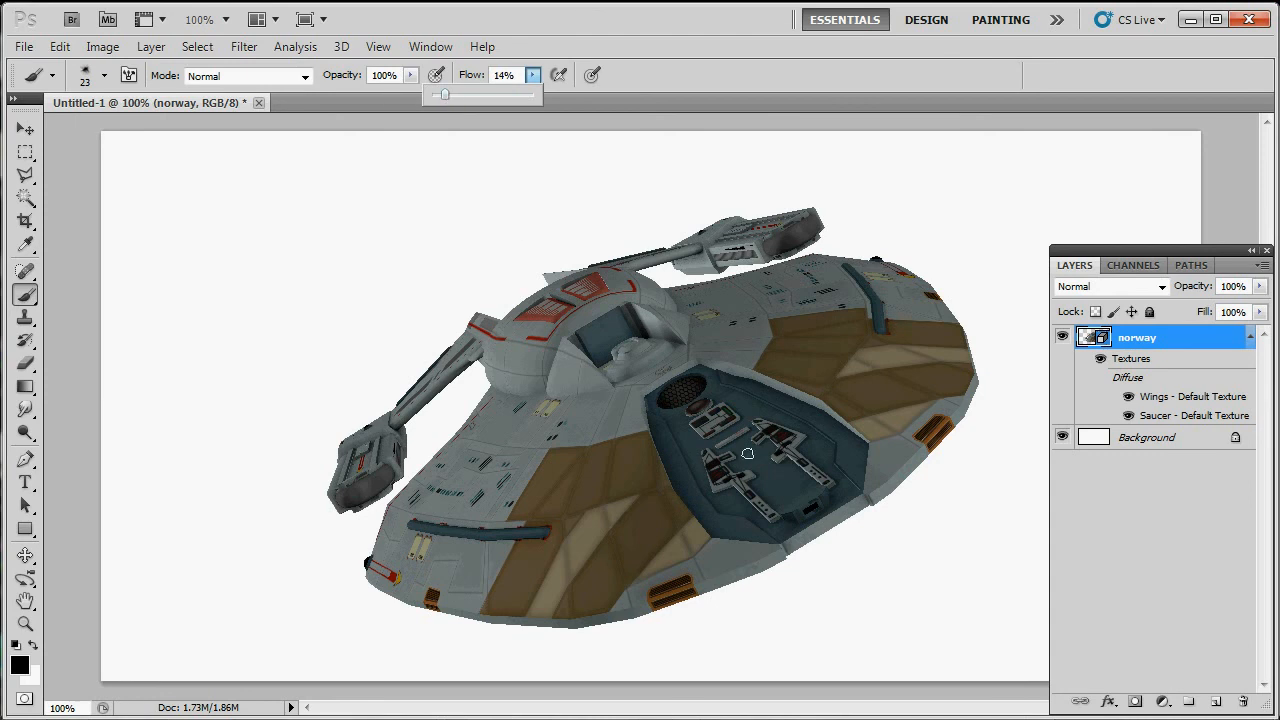
pyautogui.click(904, 469)
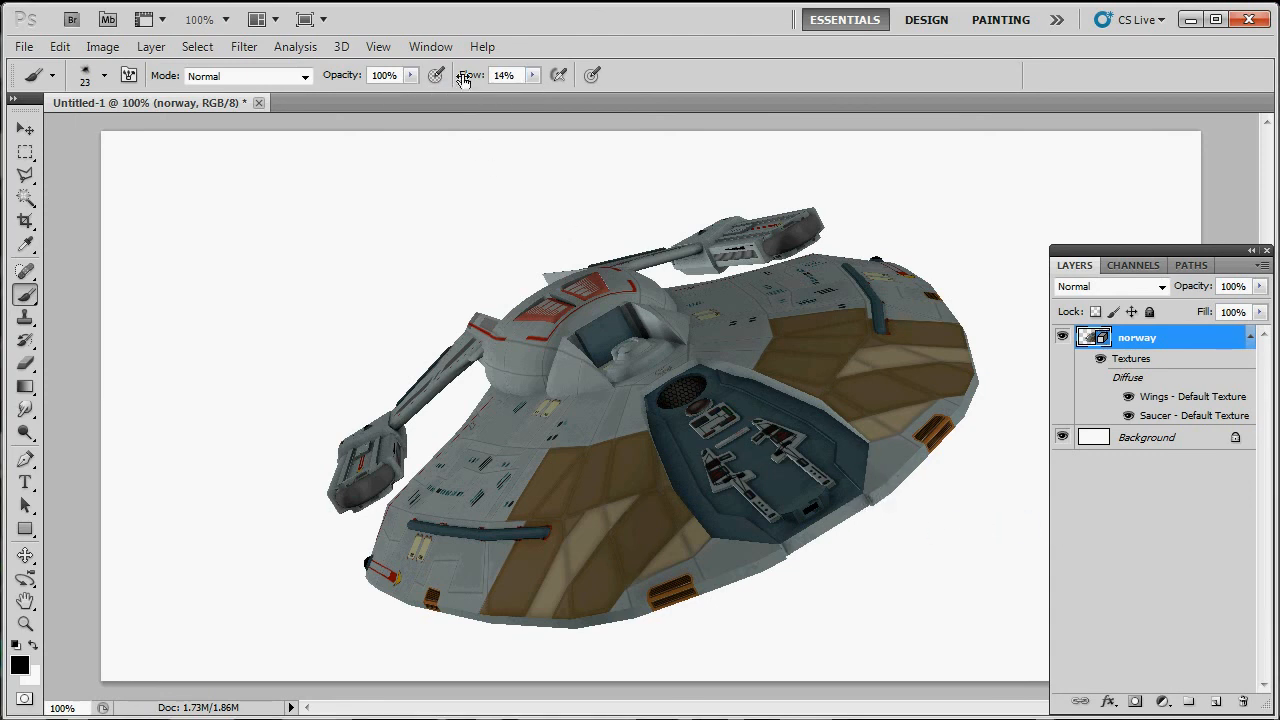
pyautogui.click(534, 76)
pyautogui.click(537, 95)
pyautogui.click(410, 75)
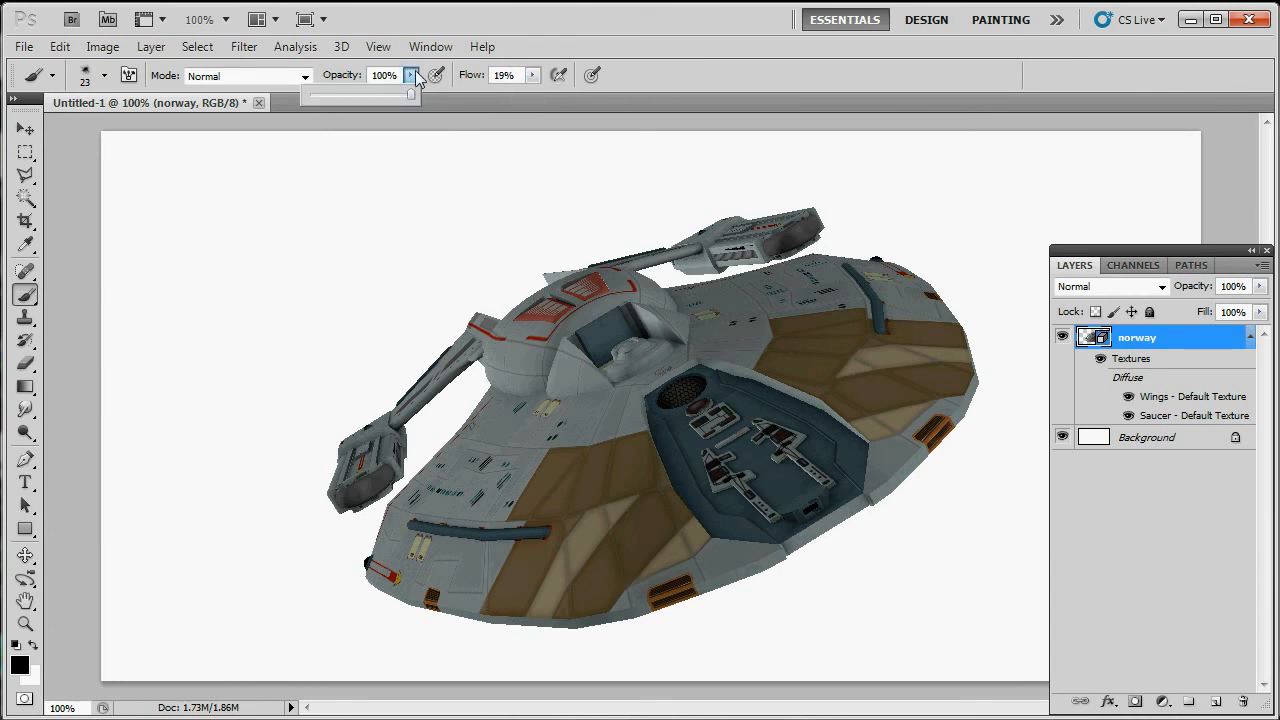
pyautogui.click(744, 76)
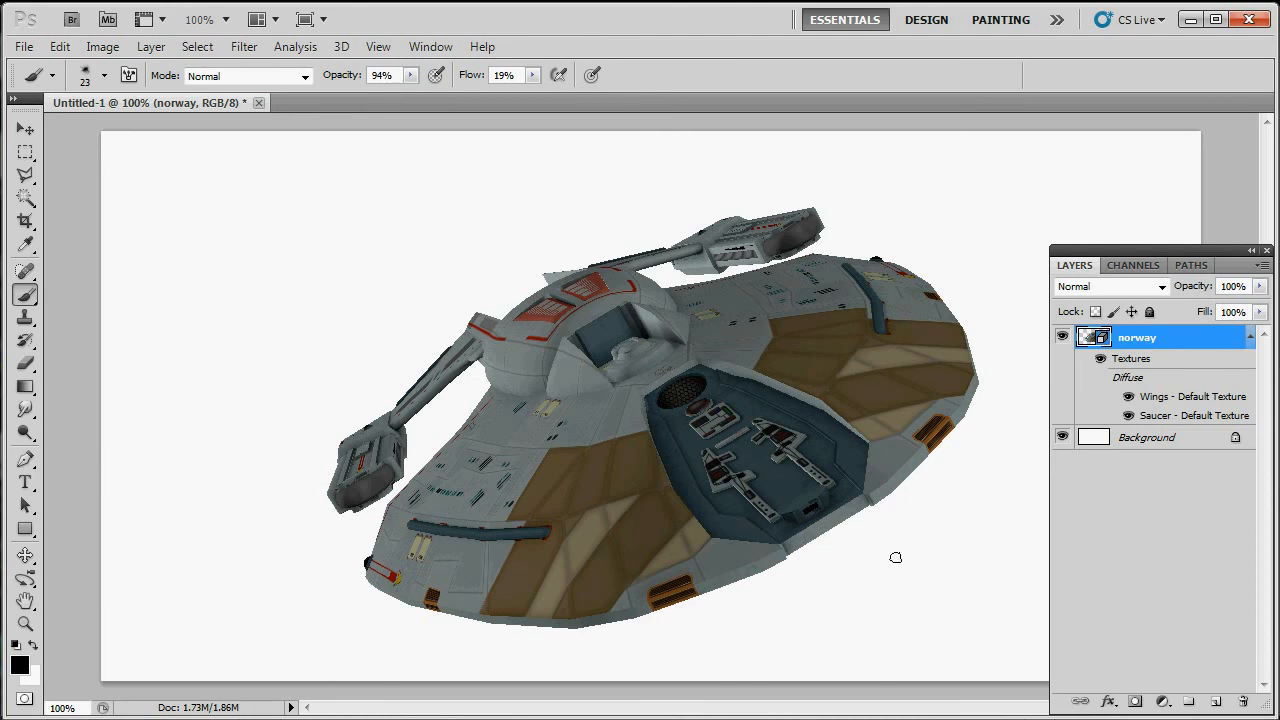
pyautogui.moveTo(884, 474)
pyautogui.mouseDown()
pyautogui.moveTo(899, 412)
pyautogui.moveTo(894, 482)
pyautogui.moveTo(879, 500)
pyautogui.moveTo(922, 458)
pyautogui.moveTo(899, 483)
pyautogui.moveTo(925, 446)
pyautogui.moveTo(796, 560)
pyautogui.moveTo(776, 551)
pyautogui.moveTo(723, 589)
pyautogui.moveTo(712, 591)
pyautogui.moveTo(737, 572)
pyautogui.moveTo(686, 587)
pyautogui.moveTo(777, 552)
pyautogui.moveTo(740, 568)
pyautogui.moveTo(767, 573)
pyautogui.moveTo(684, 620)
pyautogui.moveTo(863, 504)
pyautogui.moveTo(726, 538)
pyautogui.moveTo(766, 571)
pyautogui.mouseUp()
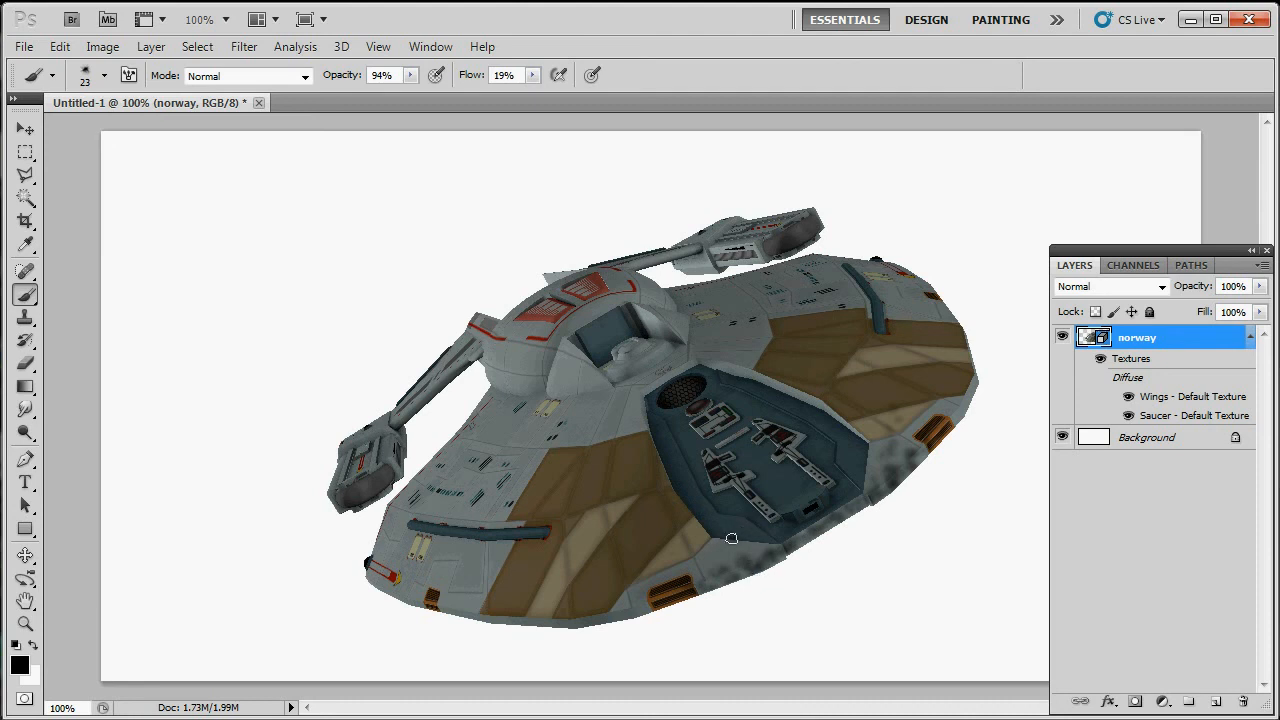